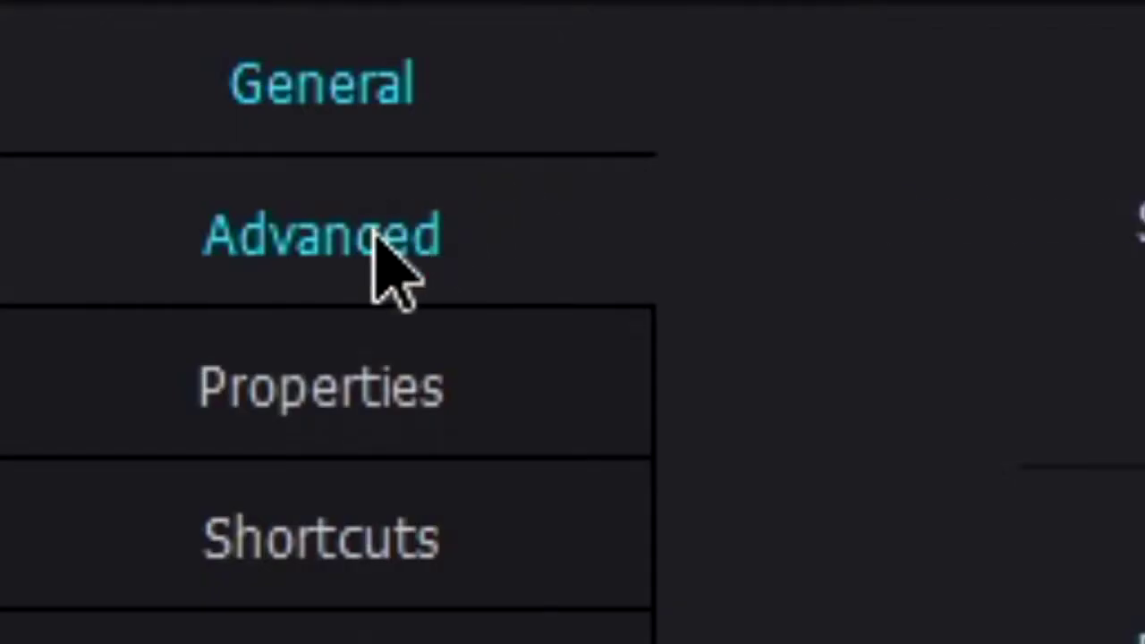
- Show the Advanced tab of Nox settings to reach the Performance options
{"action": "left_click", "coordinate": [375, 237]}
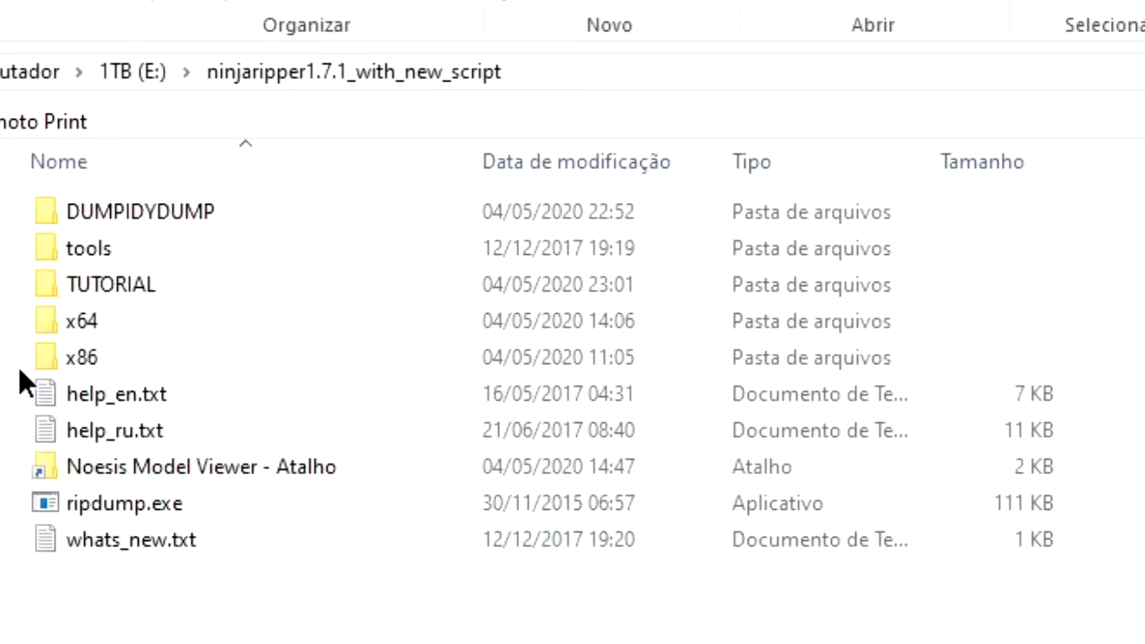
- Go into the ninjaripper x86 folder and start NinjaRipper.exe
{"action": "left_click_drag", "start_coordinate": [27, 354], "coordinate": [167, 308]}
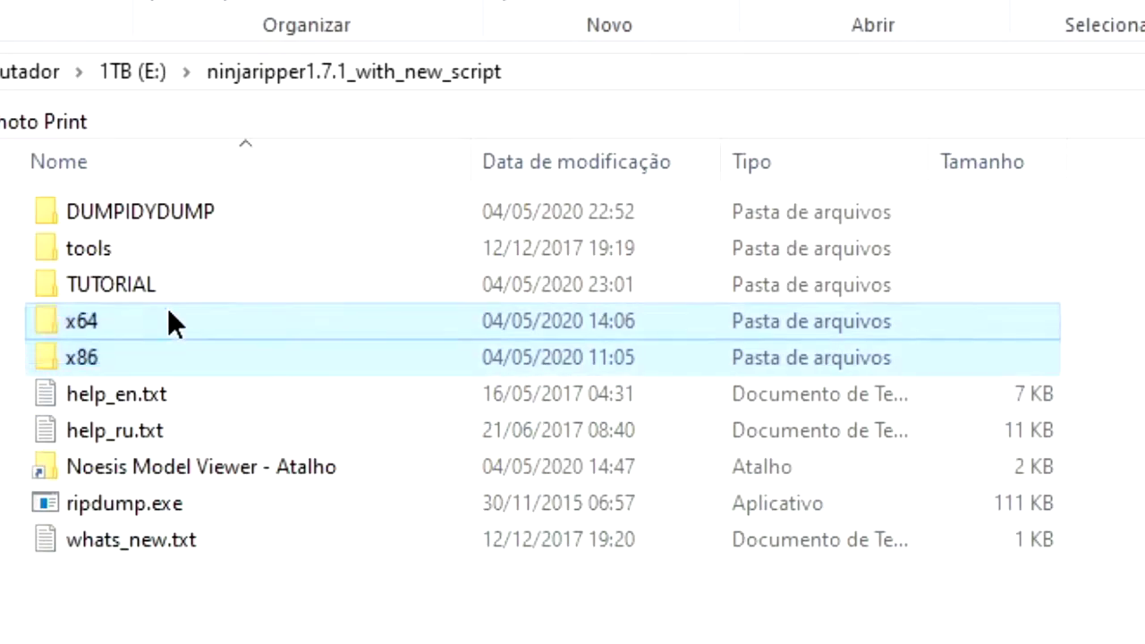
{"action": "left_click", "coordinate": [144, 355]}
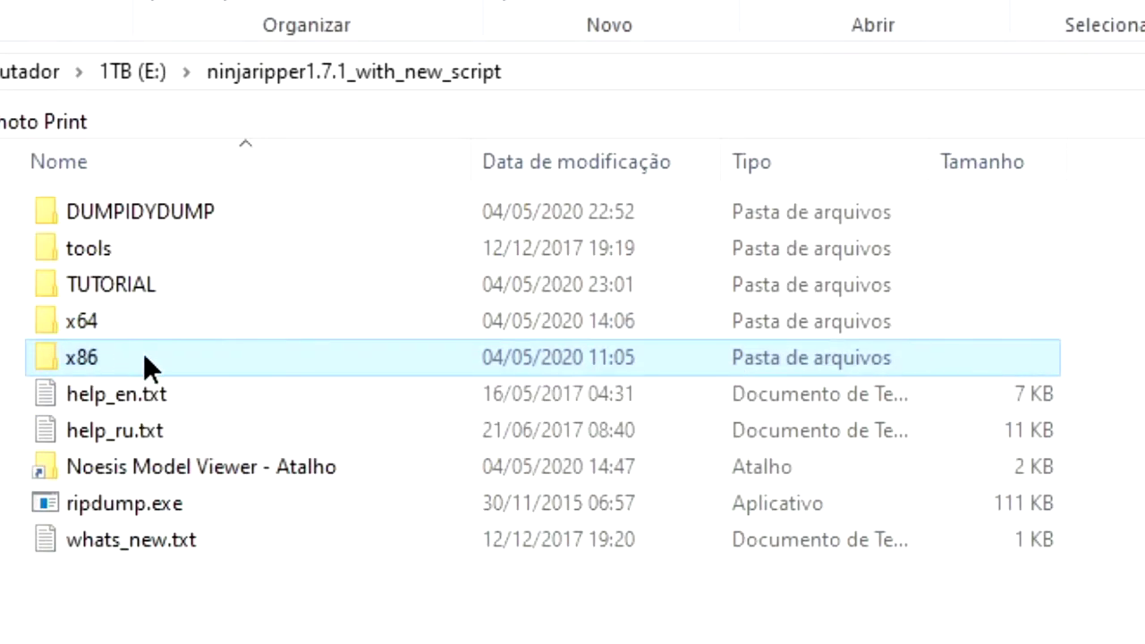
{"action": "double_click", "coordinate": [144, 356]}
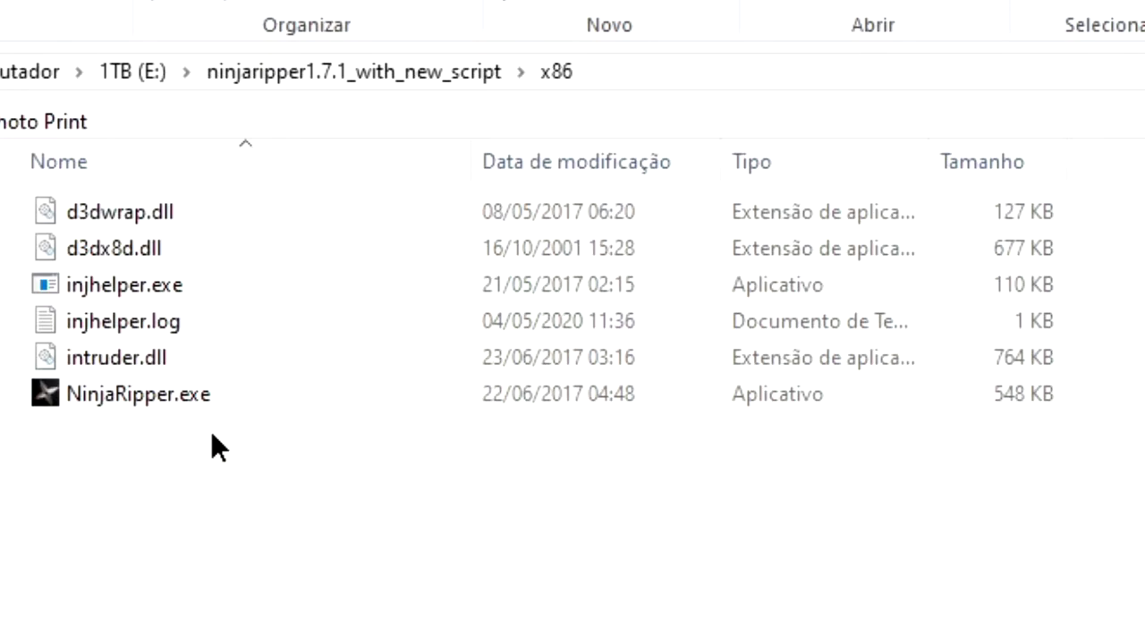
{"action": "double_click", "coordinate": [322, 399]}
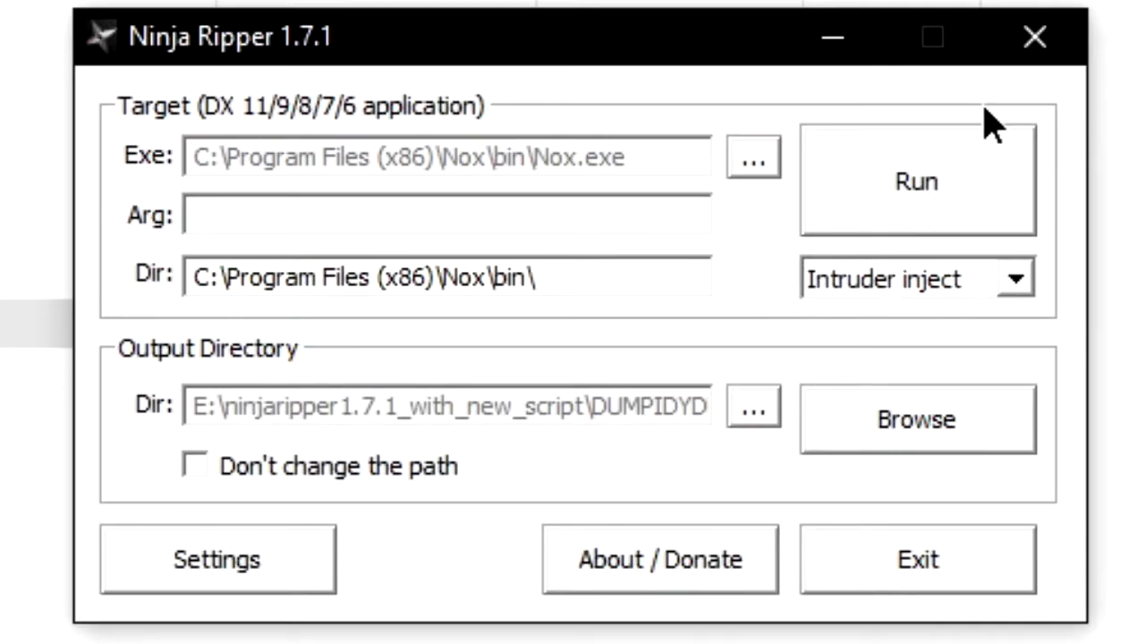
- Set C:\Program Files (x86)\Nox\bin\Nox.exe as Ninja Ripper's target executable
{"action": "left_click", "coordinate": [747, 160]}
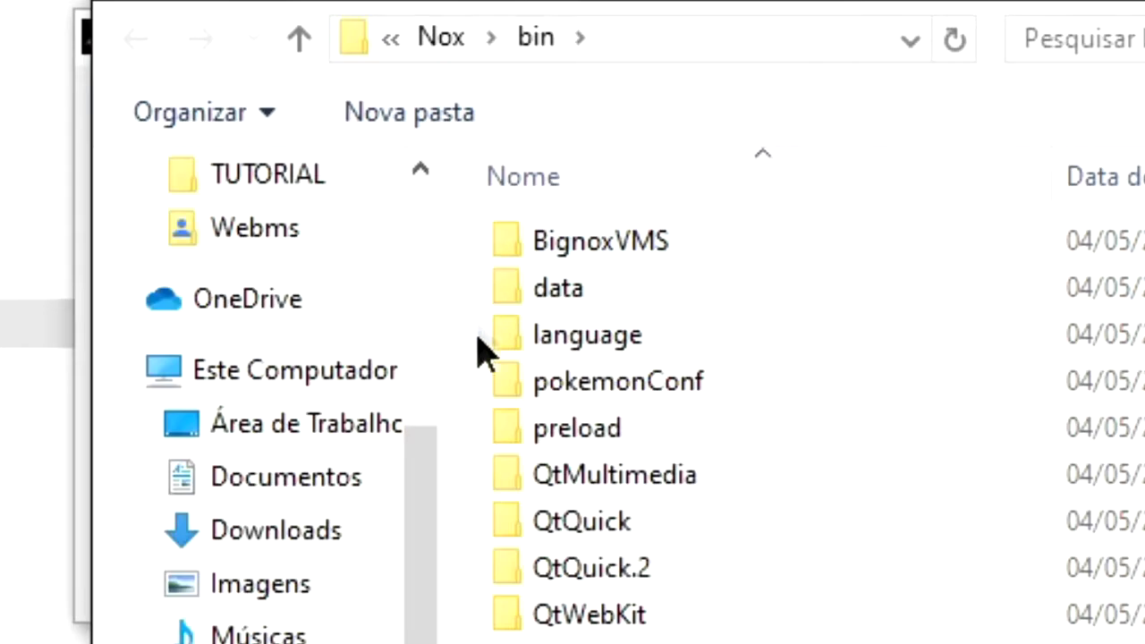
{"action": "left_click", "coordinate": [707, 46]}
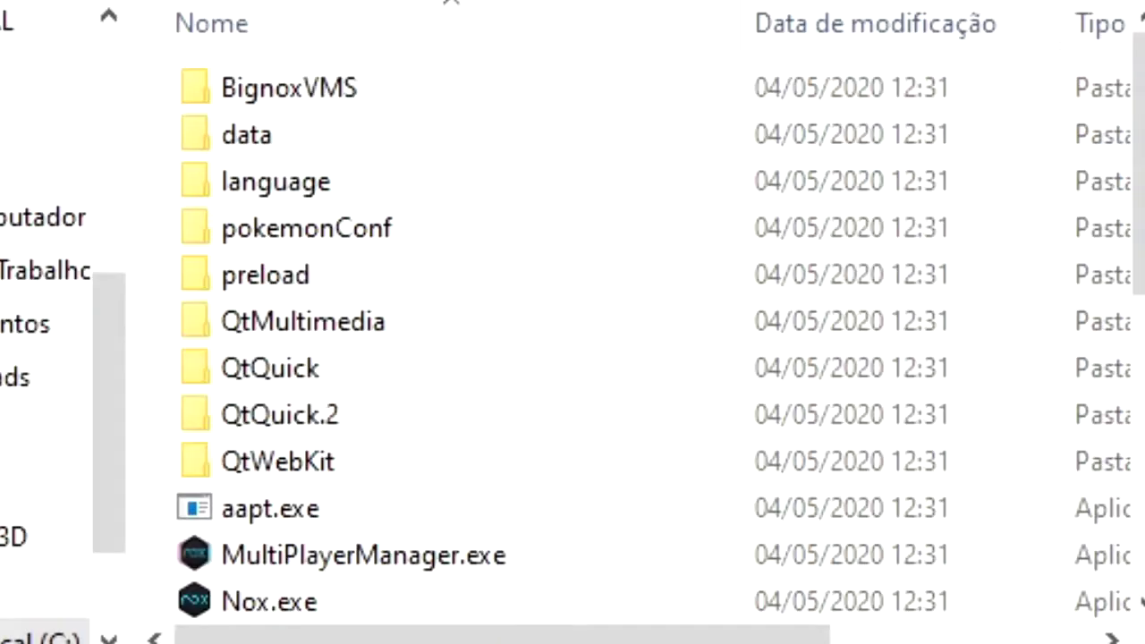
{"action": "double_click", "coordinate": [295, 601]}
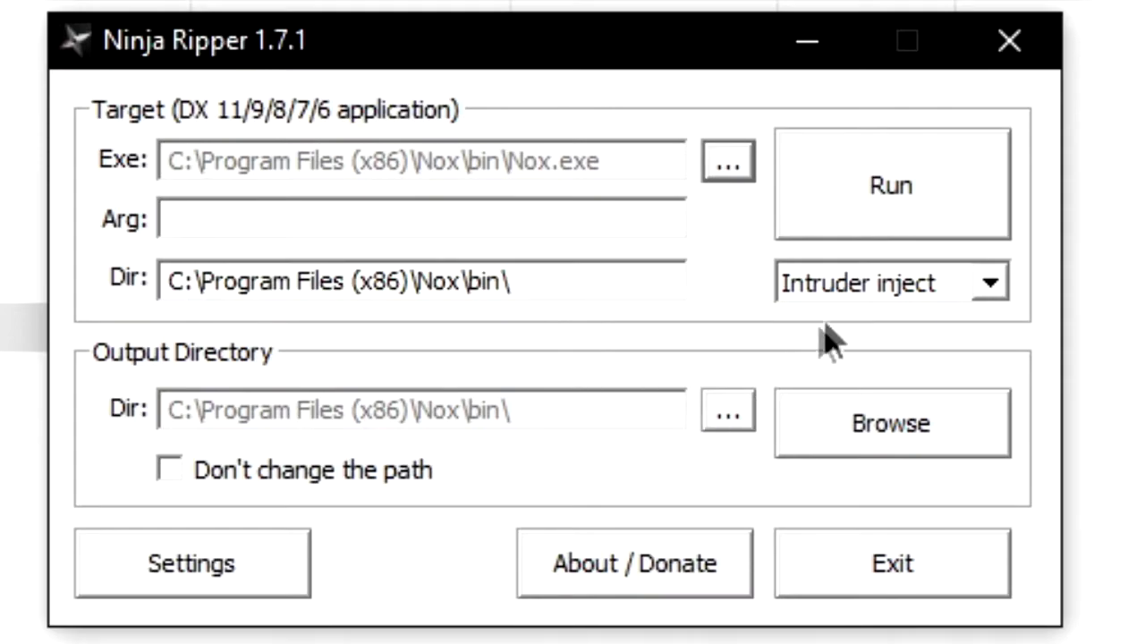
- Keep Intruder inject mode and point the output directory to the DUMPIDYDUMP folder
{"action": "left_click", "coordinate": [875, 291]}
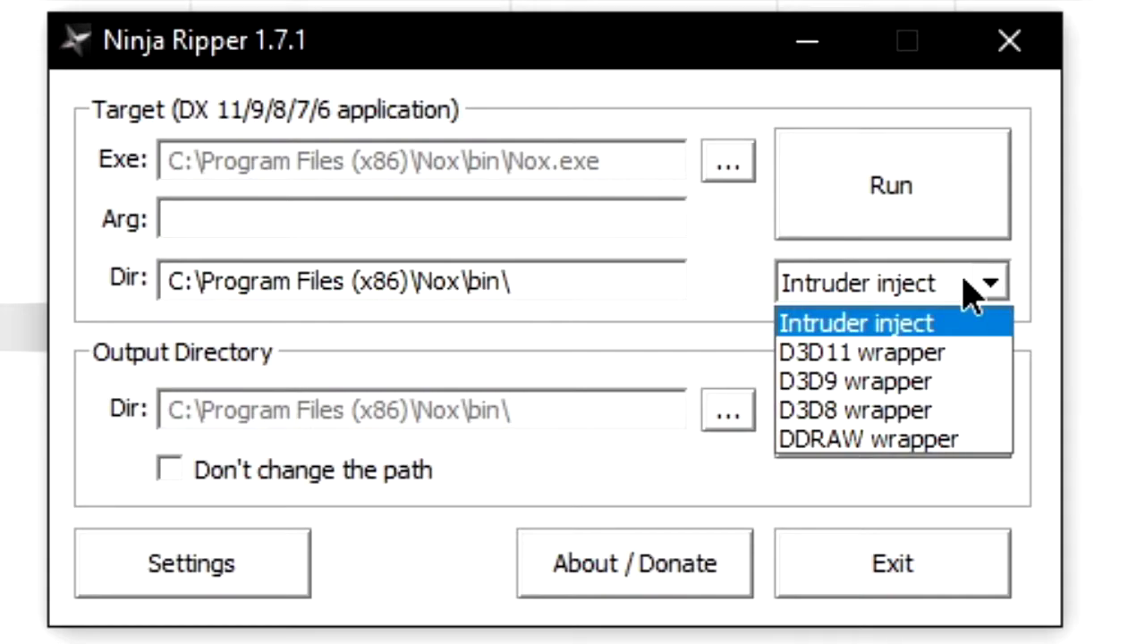
{"action": "left_click", "coordinate": [930, 327]}
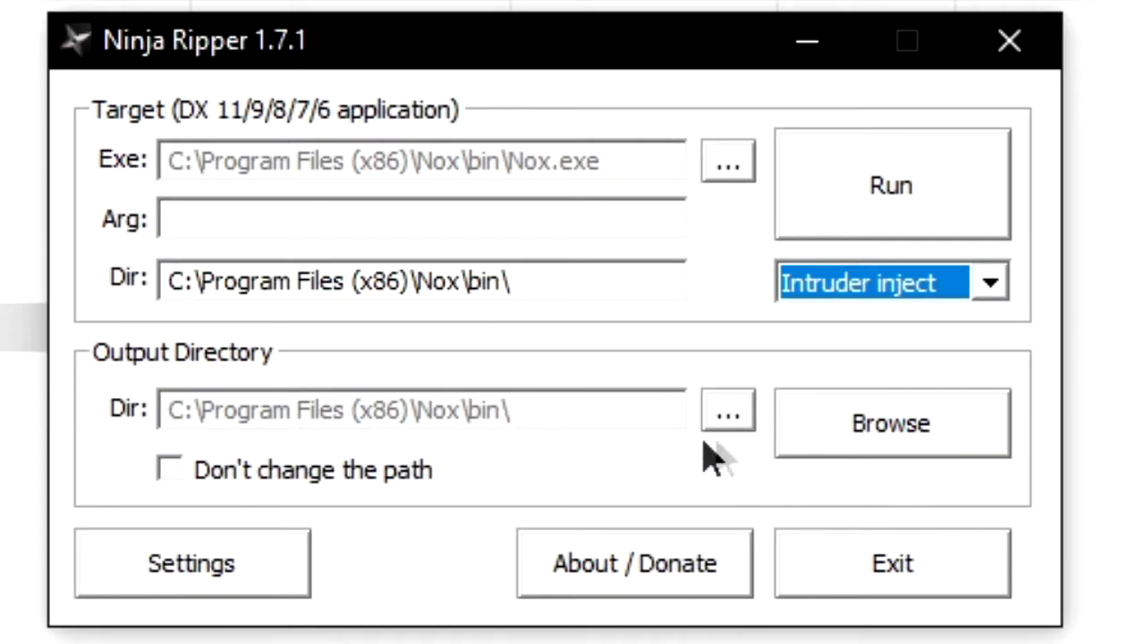
{"action": "left_click", "coordinate": [735, 419]}
{"action": "key", "text": "Return"}
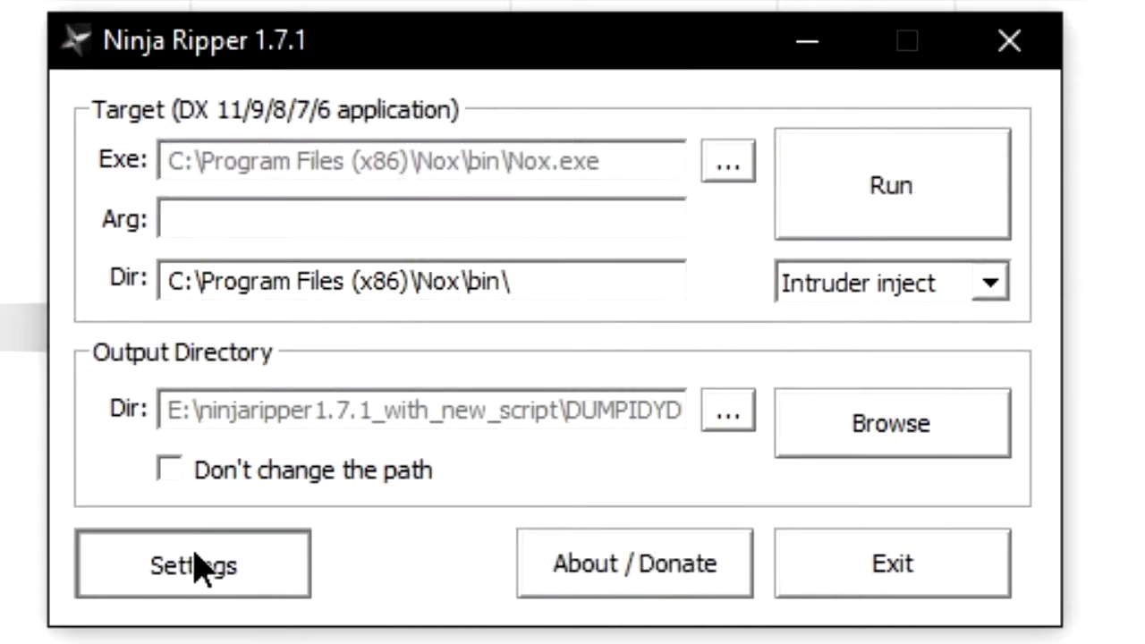
{"action": "left_click", "coordinate": [205, 563]}
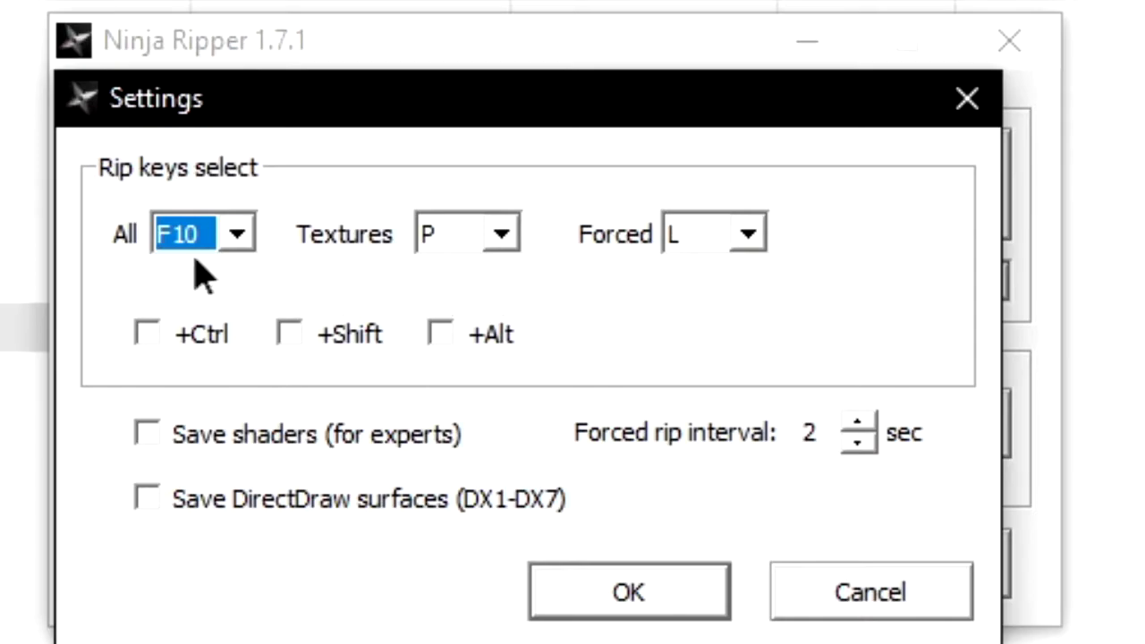
{"action": "left_click", "coordinate": [239, 238]}
{"action": "left_click", "coordinate": [243, 241]}
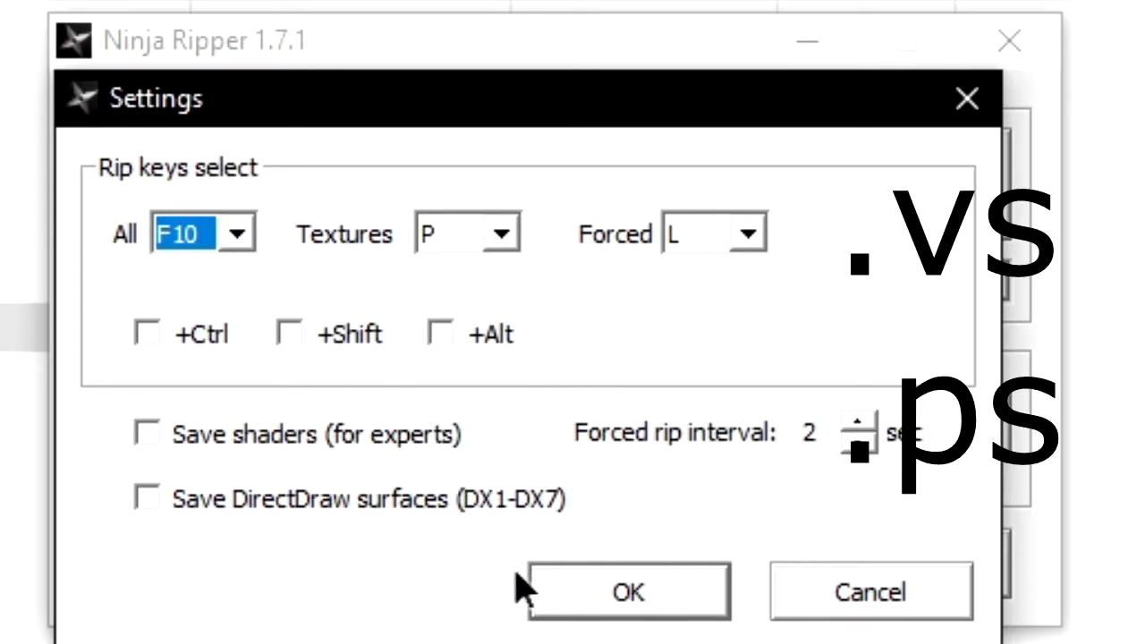
{"action": "left_click", "coordinate": [854, 445]}
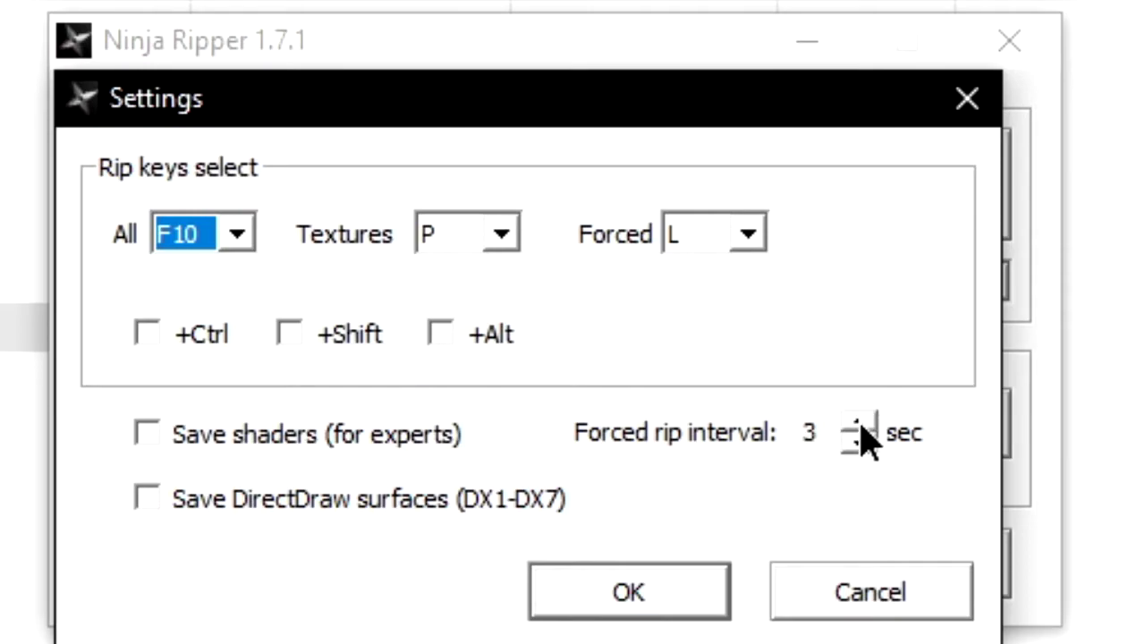
{"action": "left_click", "coordinate": [852, 443]}
{"action": "left_click", "coordinate": [858, 424]}
{"action": "left_click", "coordinate": [859, 442]}
{"action": "left_click", "coordinate": [858, 443]}
{"action": "left_click", "coordinate": [858, 442]}
{"action": "left_click", "coordinate": [859, 442]}
{"action": "left_click", "coordinate": [858, 424]}
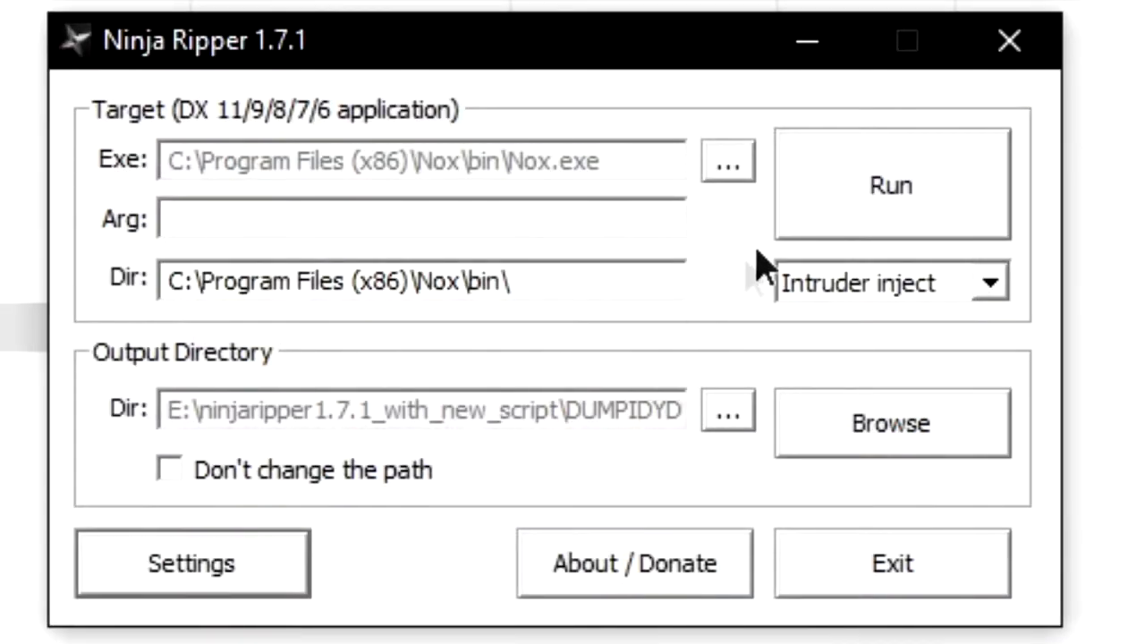
- Run Nox.exe from Ninja Ripper with Intruder inject
{"action": "left_click", "coordinate": [895, 188]}
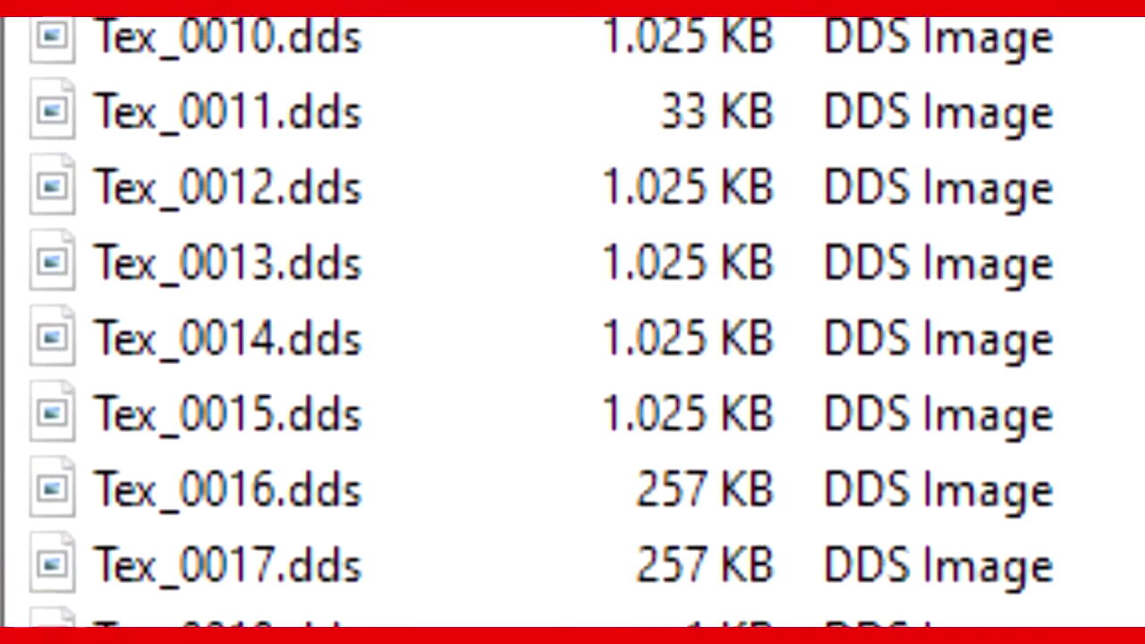
- Export Tex_0009.dds as a .png file named ziloong2 into DUMPIDYDUMP
{"action": "right_click", "coordinate": [252, 215]}
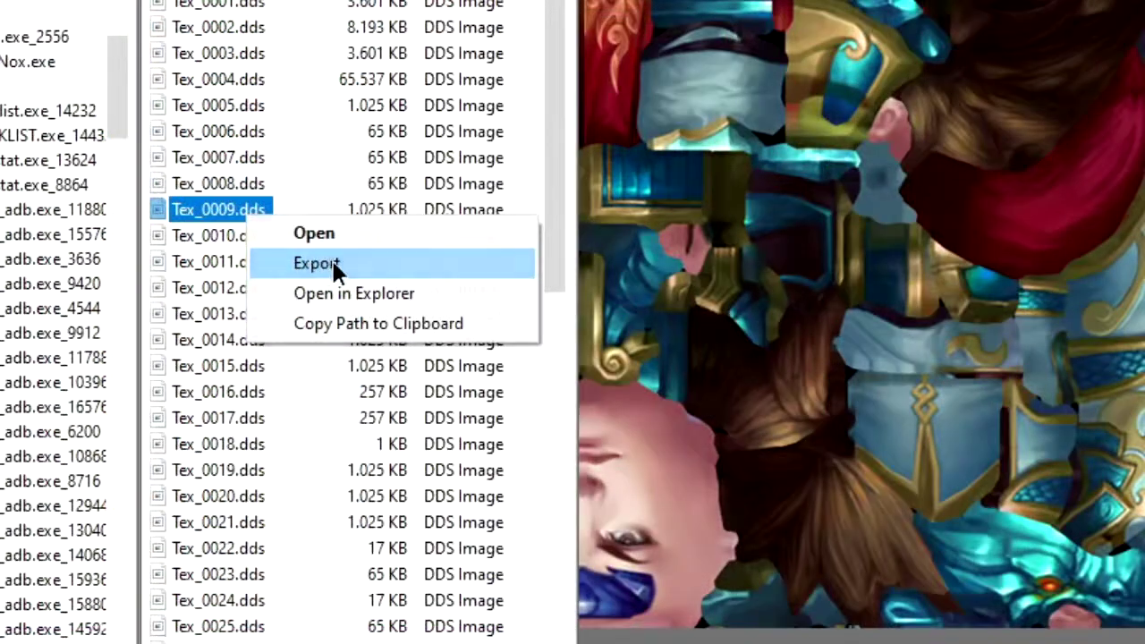
{"action": "left_click", "coordinate": [333, 264]}
{"action": "left_click", "coordinate": [268, 198]}
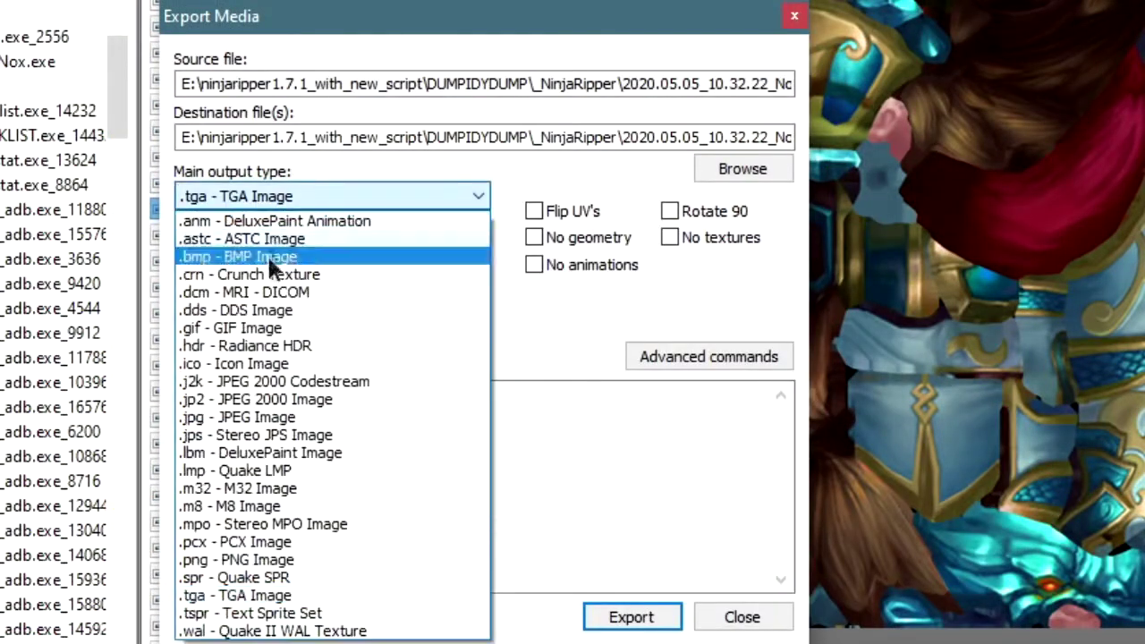
{"action": "left_click", "coordinate": [265, 577]}
{"action": "left_click", "coordinate": [278, 198]}
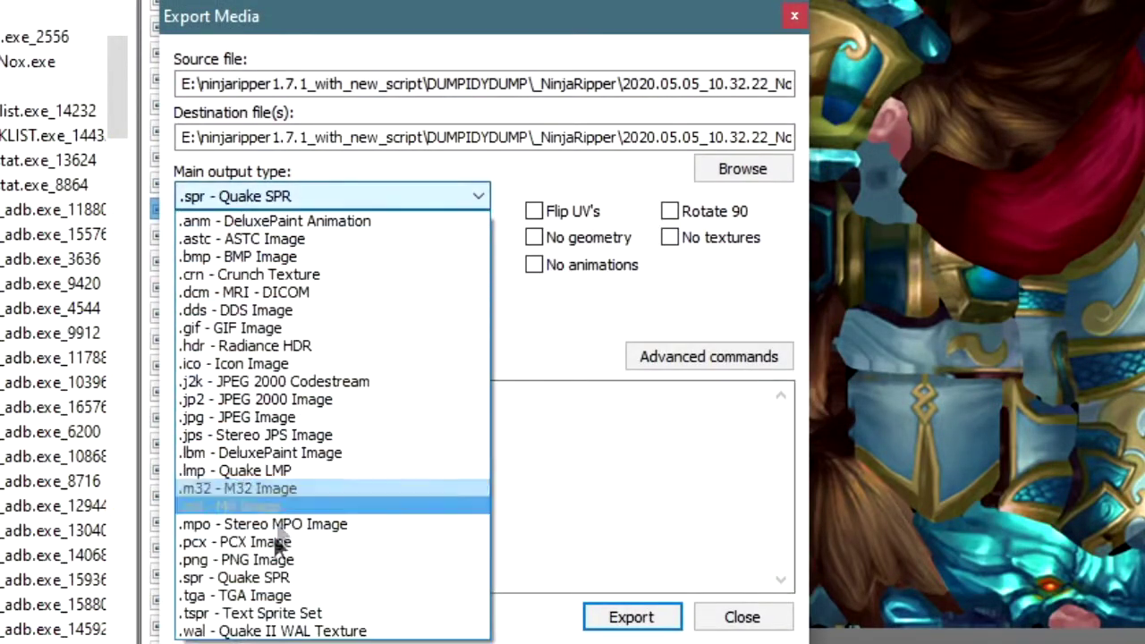
{"action": "left_click", "coordinate": [251, 560]}
{"action": "left_click", "coordinate": [725, 168]}
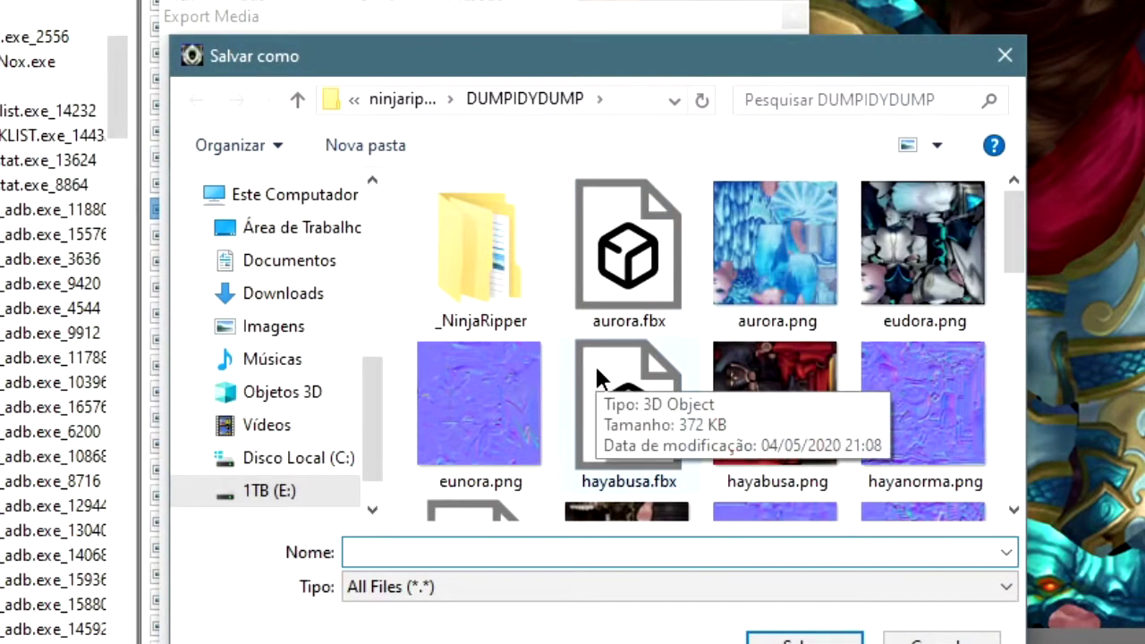
{"action": "type", "text": "ziloong2"}
{"action": "key", "text": "Return"}
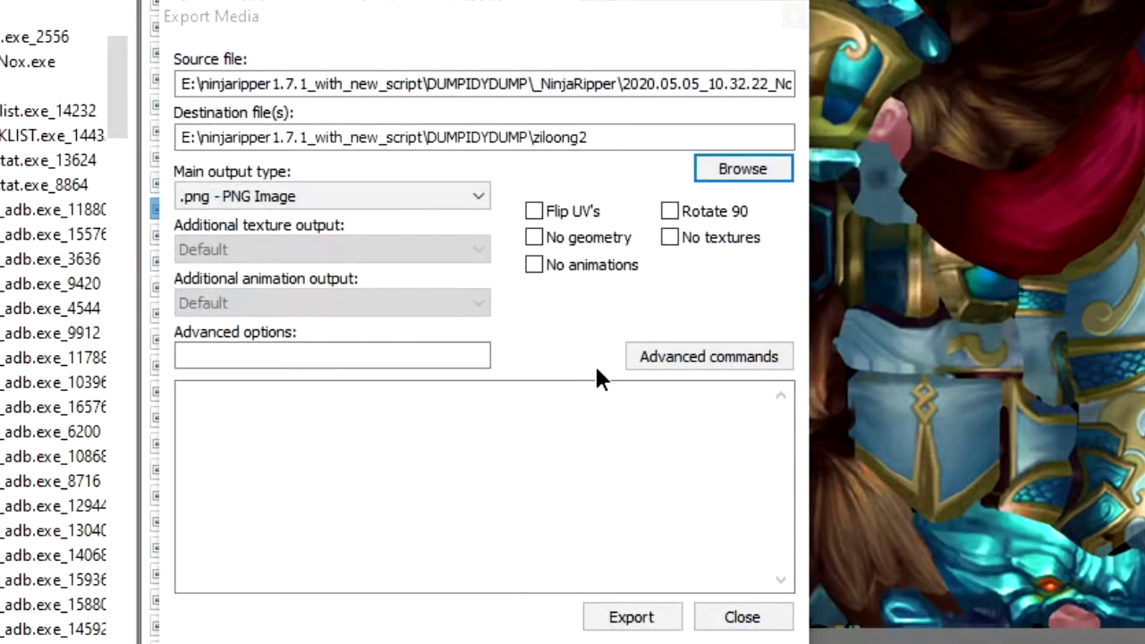
{"action": "left_click", "coordinate": [631, 617]}
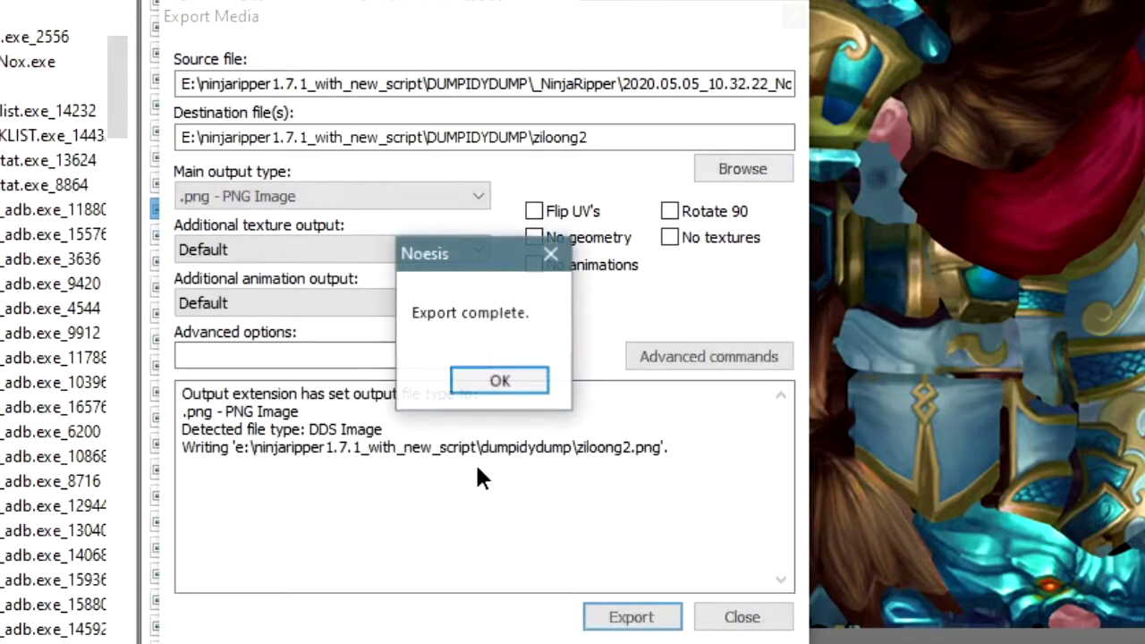
{"action": "left_click", "coordinate": [500, 385]}
- Select the written file path in the log and browse to DUMPIDYDUMP\_NinjaRipper
{"action": "left_click_drag", "start_coordinate": [184, 447], "coordinate": [590, 447]}
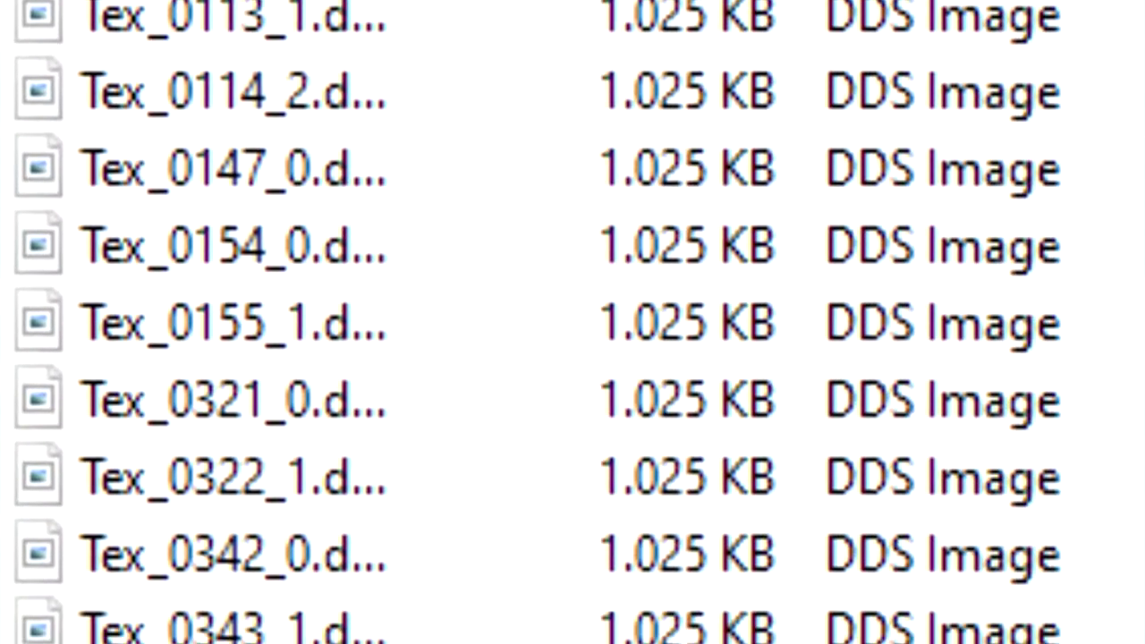
{"action": "scroll", "coordinate": [536, 321], "scroll_direction": "down", "scroll_amount": 3}
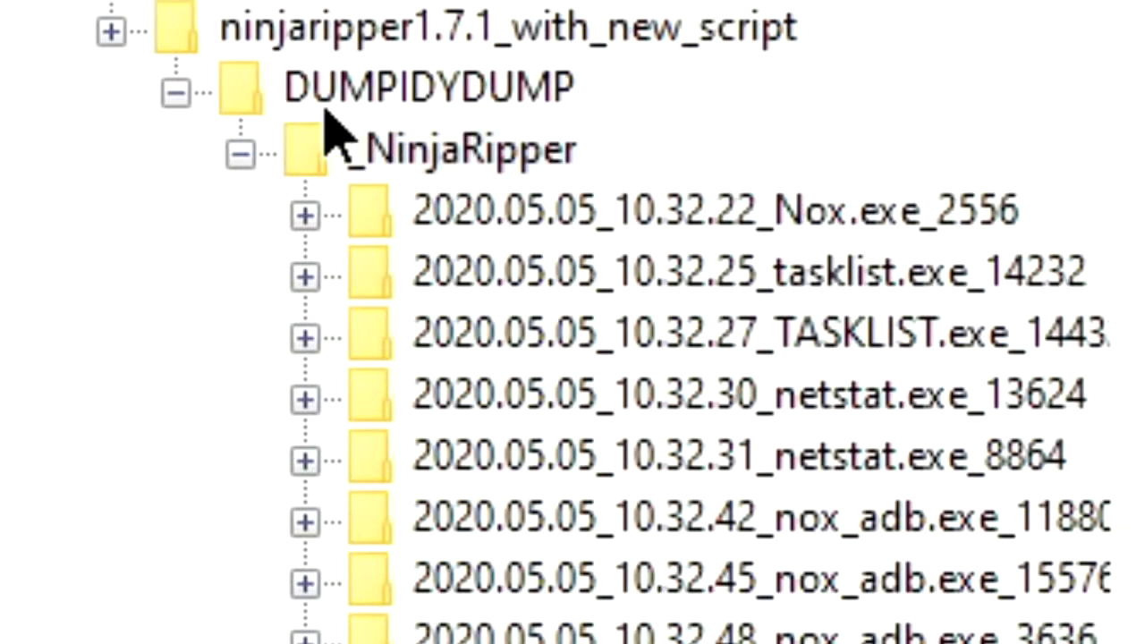
{"action": "left_click", "coordinate": [325, 113]}
{"action": "left_click", "coordinate": [351, 161]}
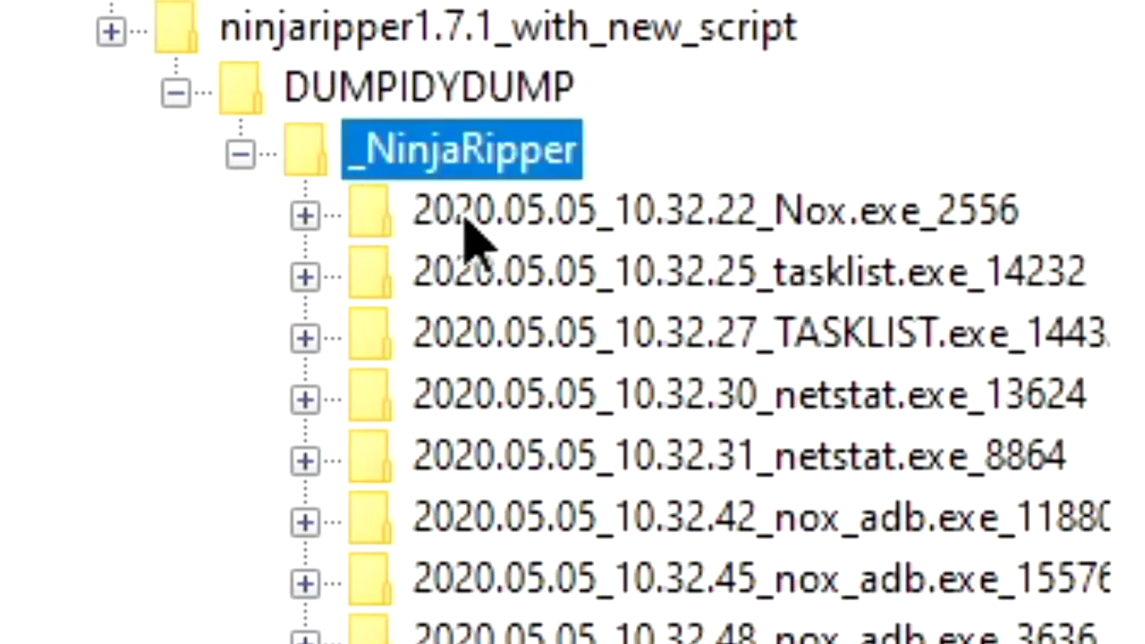
- Expand the 2020.05.05_10.32.22_Nox.exe_2556 dump and open its 2020.05.05_10.34.04_Nox.exe capture
{"action": "scroll", "coordinate": [626, 295], "scroll_direction": "down", "scroll_amount": 8}
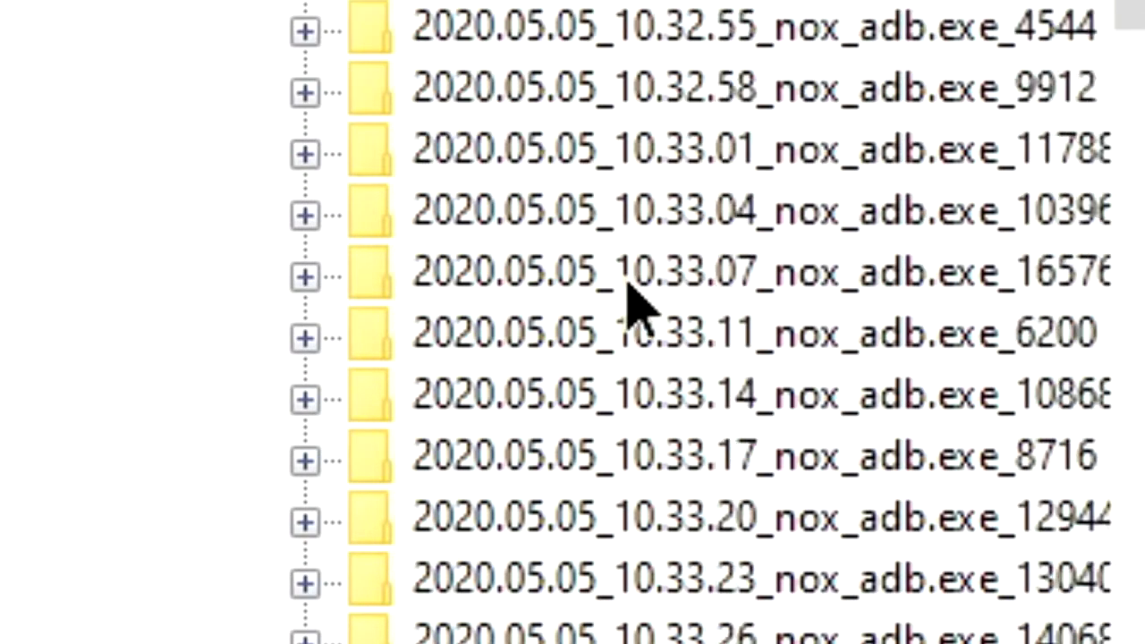
{"action": "scroll", "coordinate": [680, 358], "scroll_direction": "up", "scroll_amount": 6}
{"action": "scroll", "coordinate": [726, 377], "scroll_direction": "up", "scroll_amount": 2}
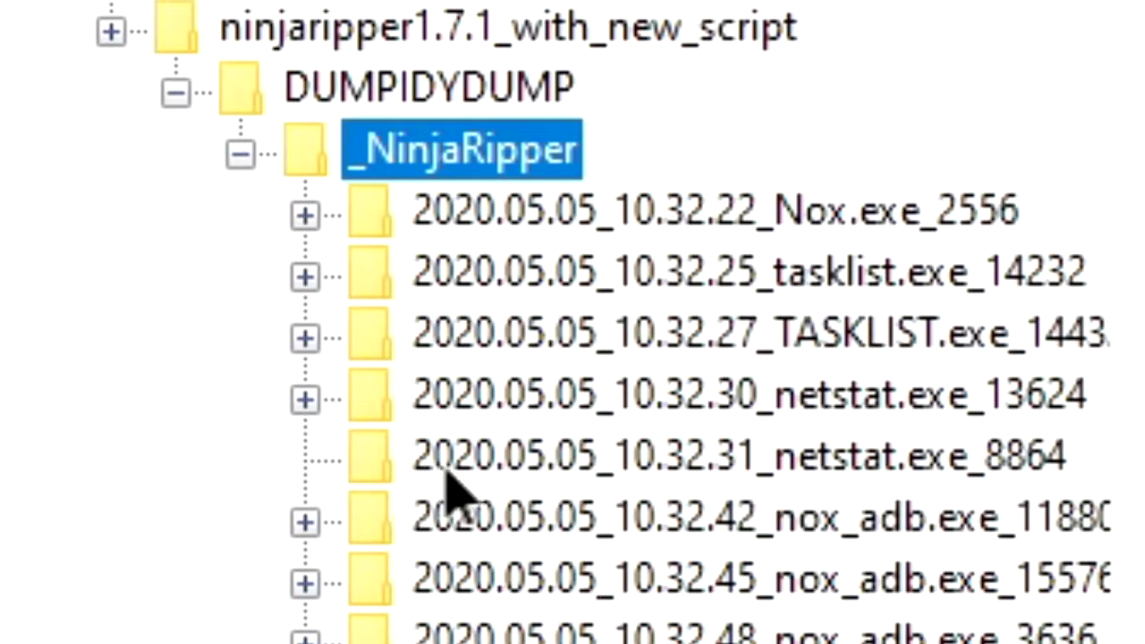
{"action": "left_click", "coordinate": [536, 455]}
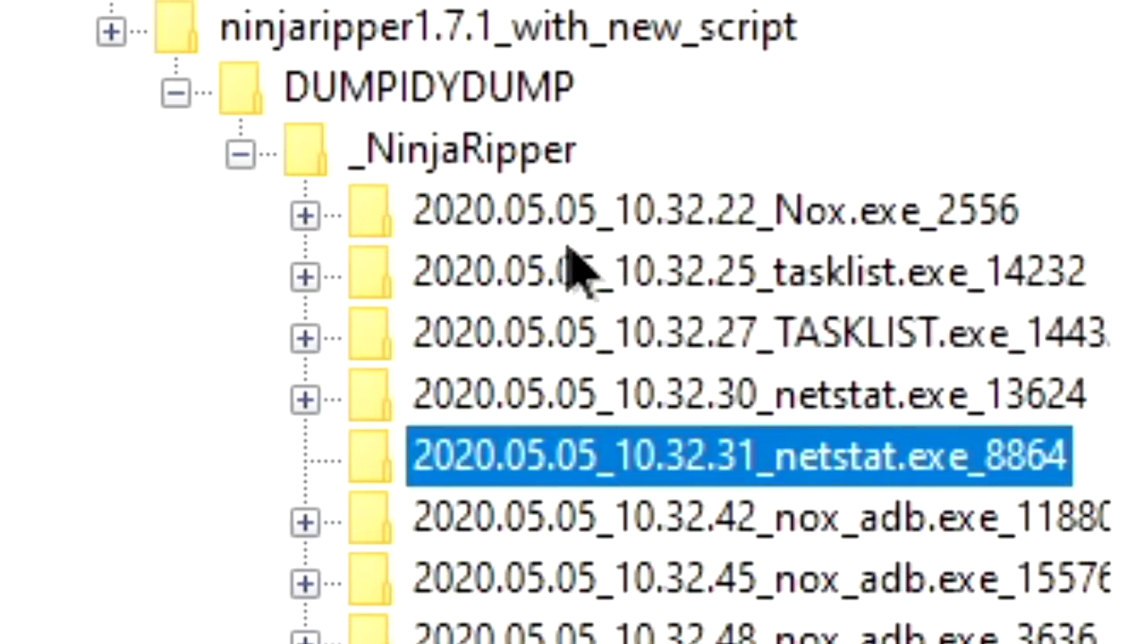
{"action": "left_click", "coordinate": [904, 229]}
{"action": "left_click", "coordinate": [304, 216]}
{"action": "left_click", "coordinate": [394, 278]}
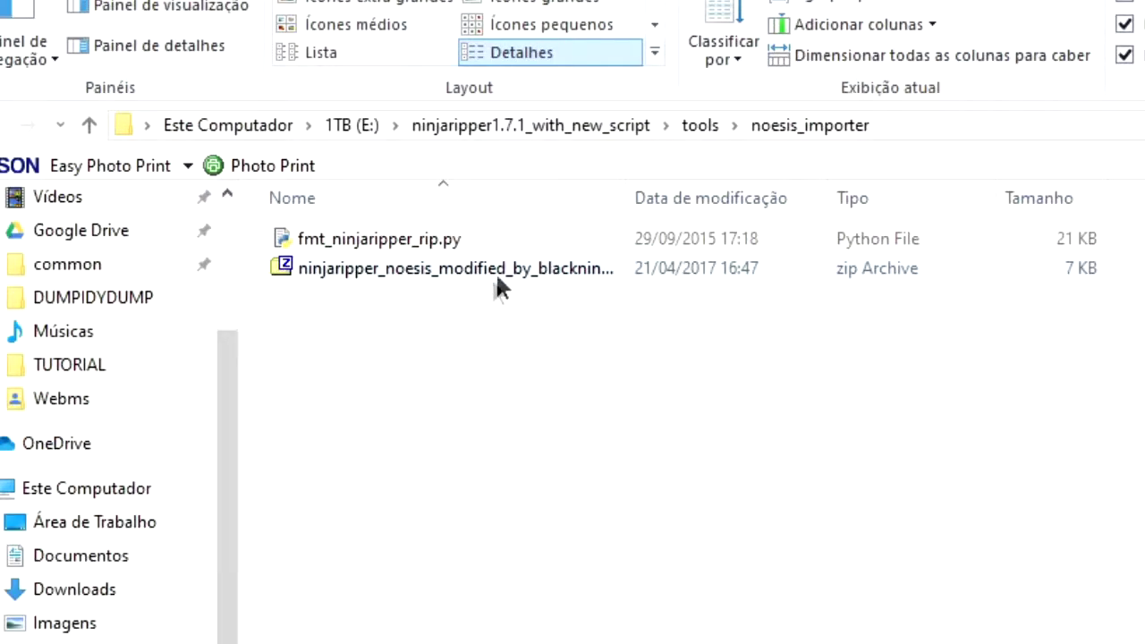
- Copy fmt_ninjaripper_rip.py from tools\noesis_importer into Noesis Model Viewer\plugins\python
{"action": "left_click", "coordinate": [465, 125]}
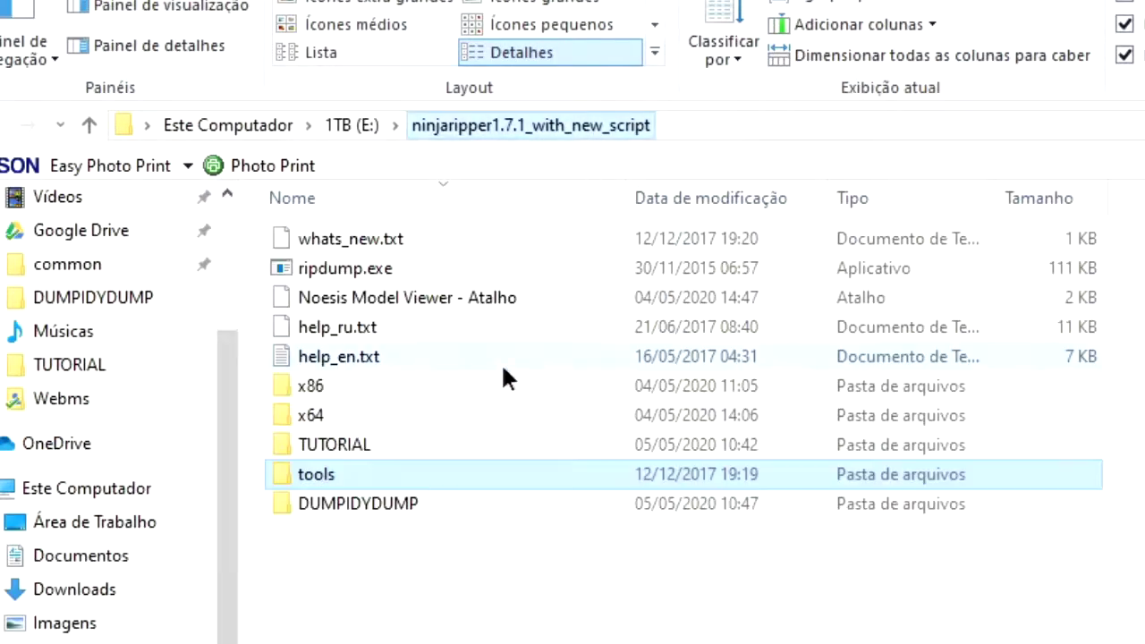
{"action": "double_click", "coordinate": [315, 474]}
{"action": "double_click", "coordinate": [427, 360]}
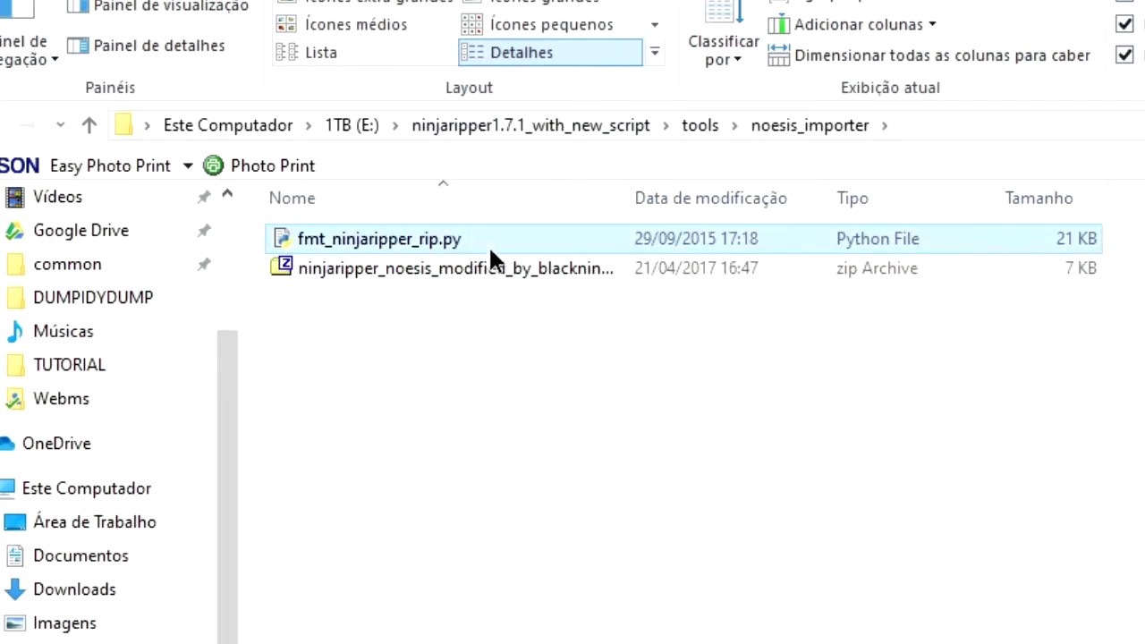
{"action": "left_click", "coordinate": [573, 127]}
{"action": "double_click", "coordinate": [368, 296]}
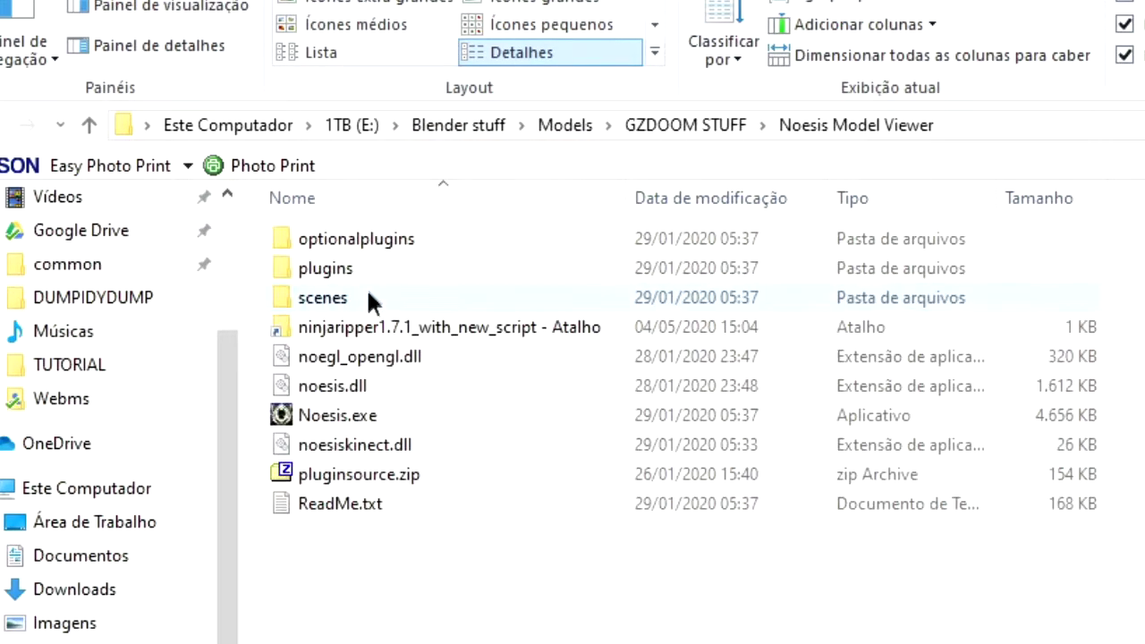
{"action": "double_click", "coordinate": [372, 272]}
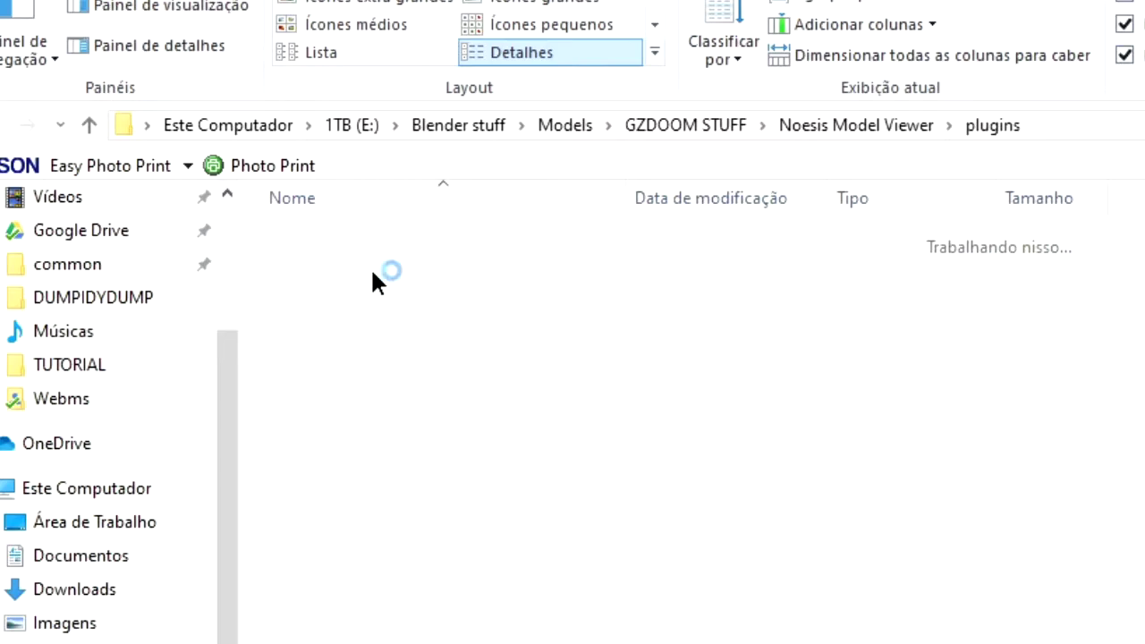
{"action": "double_click", "coordinate": [353, 241]}
{"action": "key", "text": "ctrl+v"}
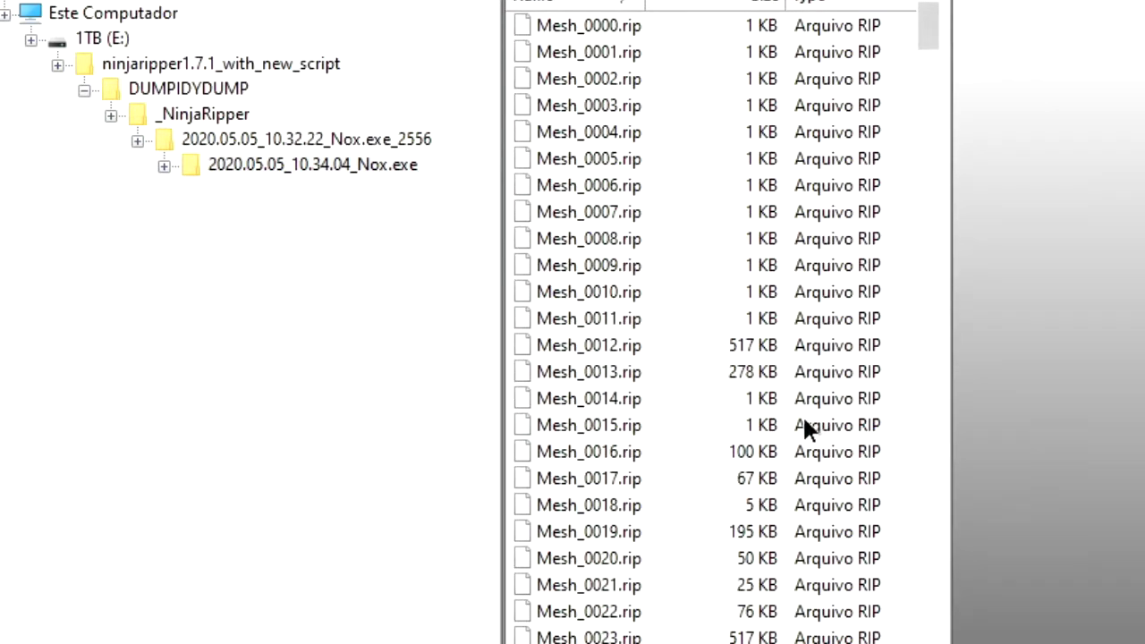
- Preview Mesh_0006.rip and Mesh_0012.rip, rotating the sphere model to inspect it
{"action": "left_click", "coordinate": [629, 189]}
{"action": "left_click", "coordinate": [628, 347]}
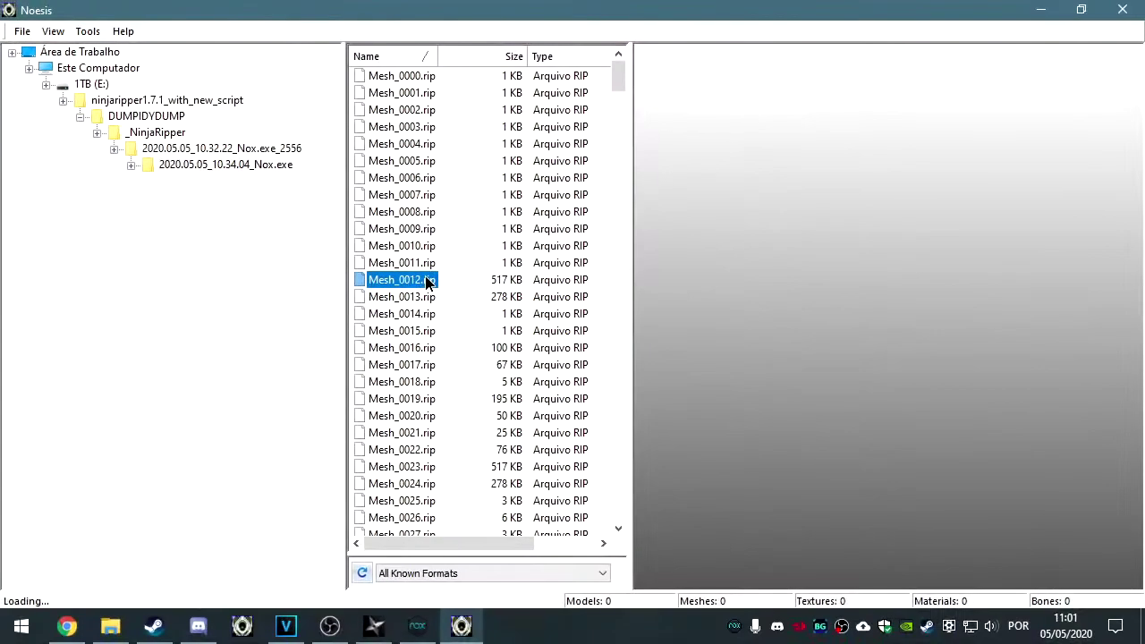
{"action": "left_click_drag", "start_coordinate": [707, 379], "coordinate": [769, 381]}
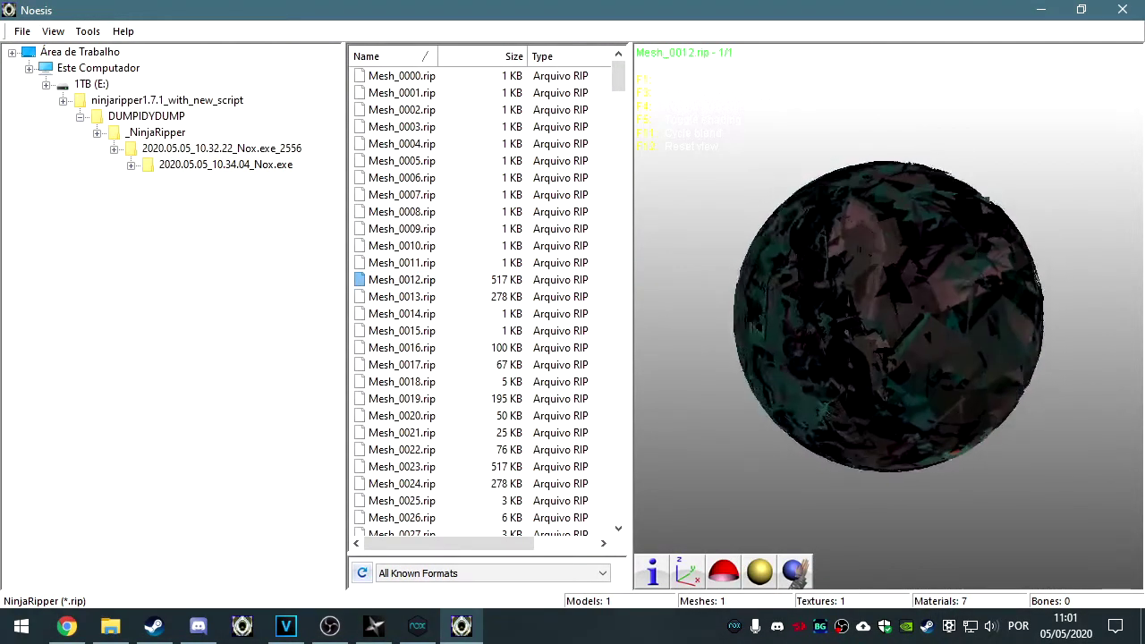
{"action": "left_click_drag", "start_coordinate": [715, 340], "coordinate": [702, 325]}
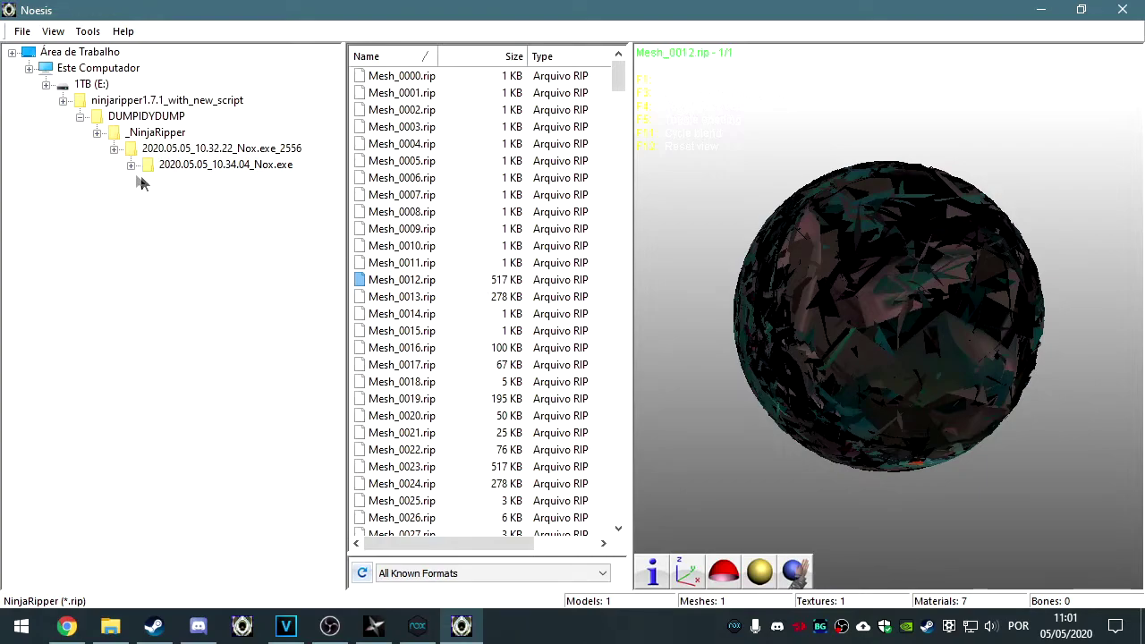
- Sort the files by size, largest first, and export Mesh_0013.rip as Autodesk FBX
{"action": "left_click", "coordinate": [473, 55]}
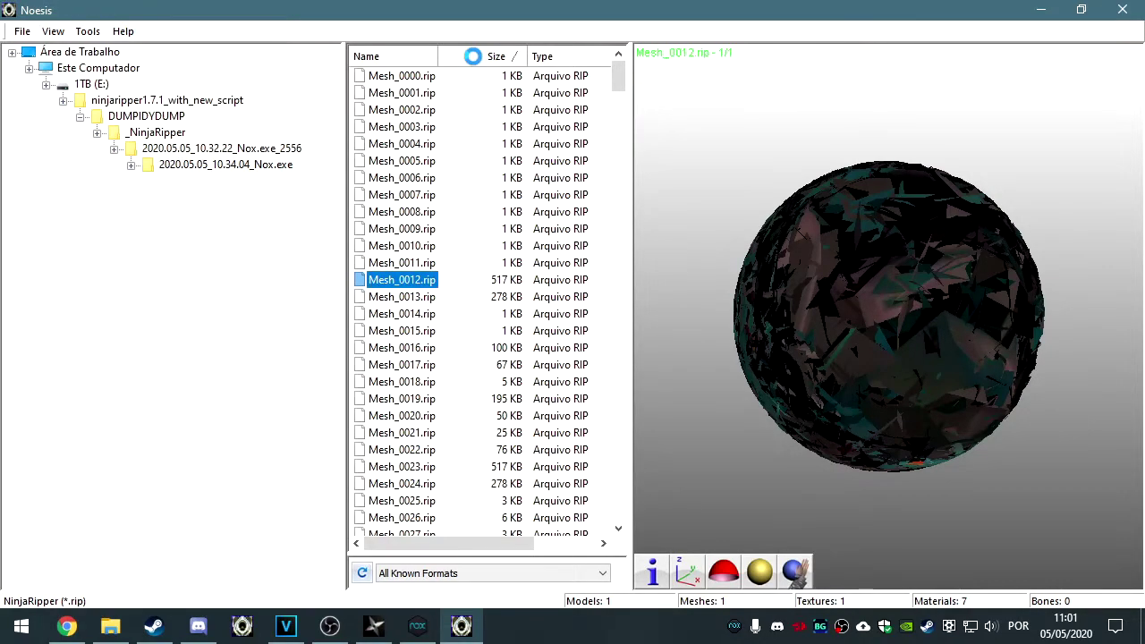
{"action": "left_click", "coordinate": [472, 56]}
{"action": "scroll", "coordinate": [420, 251], "scroll_direction": "down", "scroll_amount": 10}
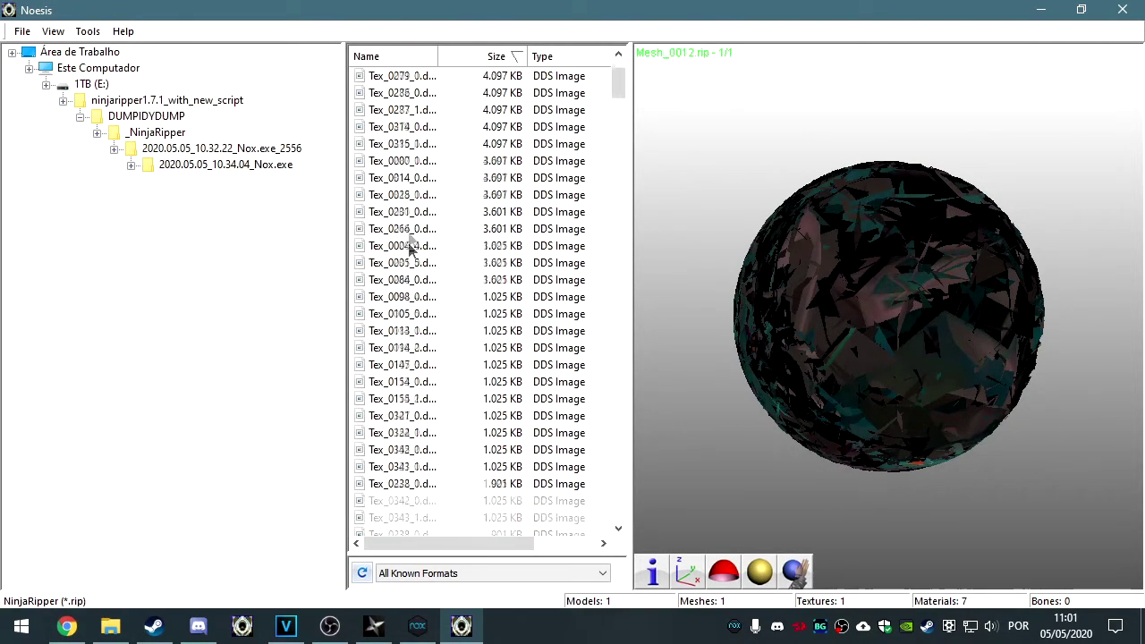
{"action": "left_click", "coordinate": [417, 284]}
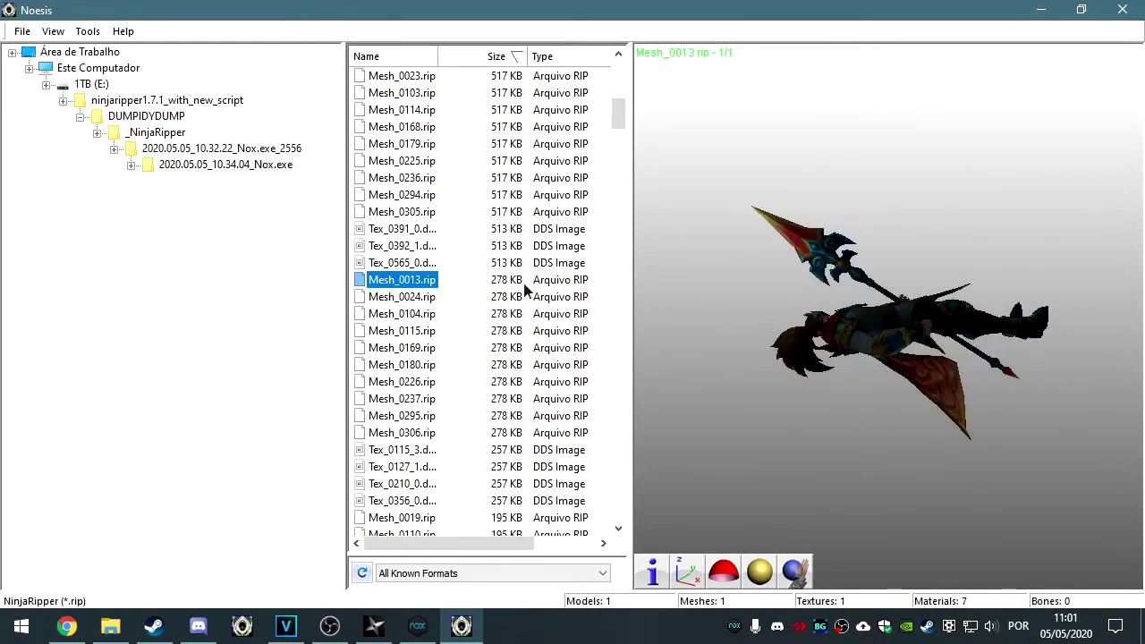
{"action": "right_click", "coordinate": [414, 282]}
{"action": "left_click", "coordinate": [458, 307]}
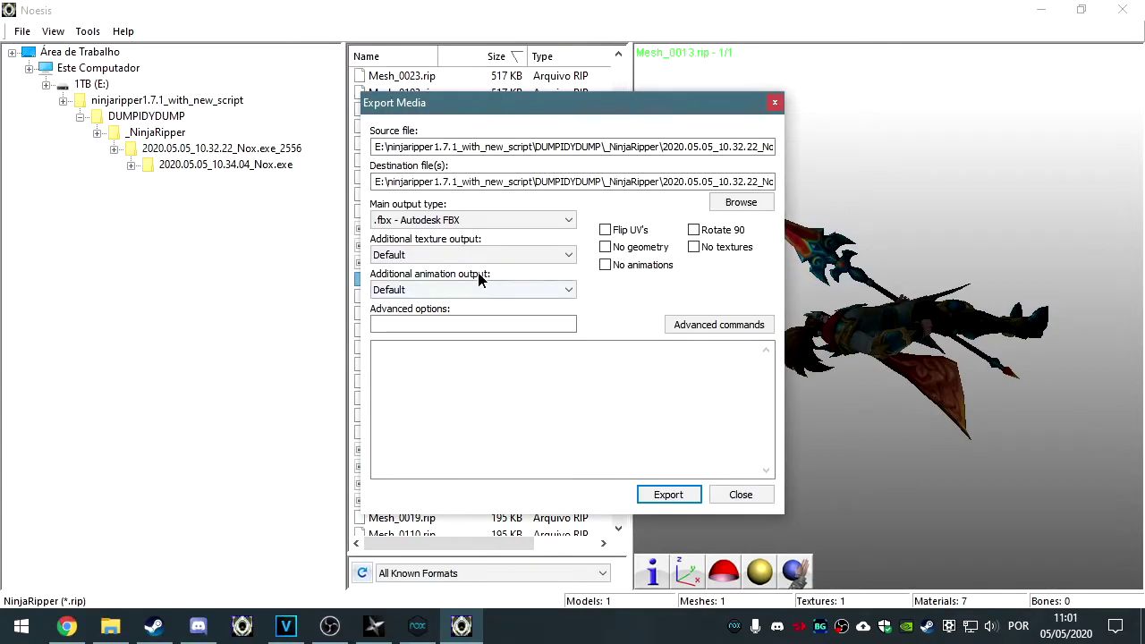
{"action": "left_click", "coordinate": [668, 494]}
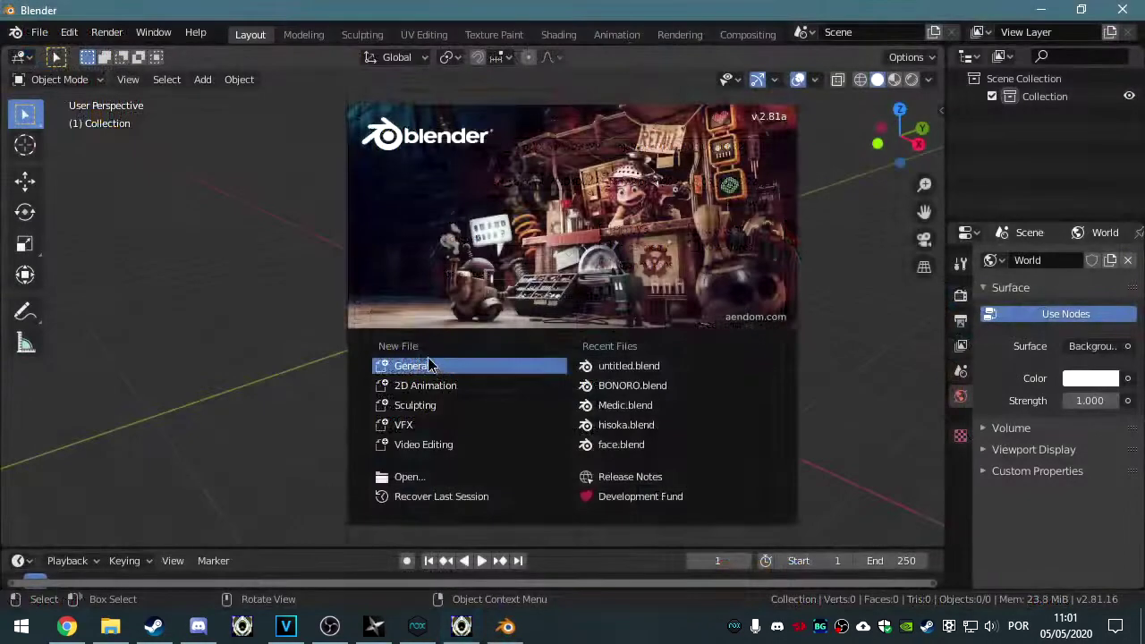
{"action": "left_click", "coordinate": [429, 365]}
- Import the exported Mesh_0013 FBX file into Blender
{"action": "left_click", "coordinate": [39, 32]}
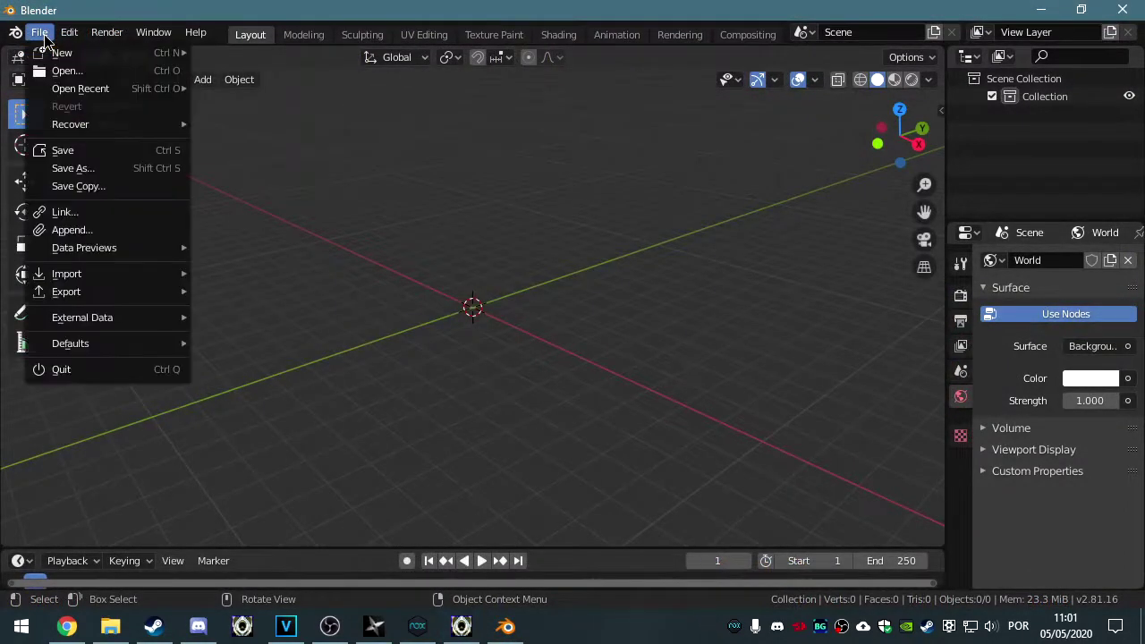
{"action": "mouse_move", "coordinate": [89, 273]}
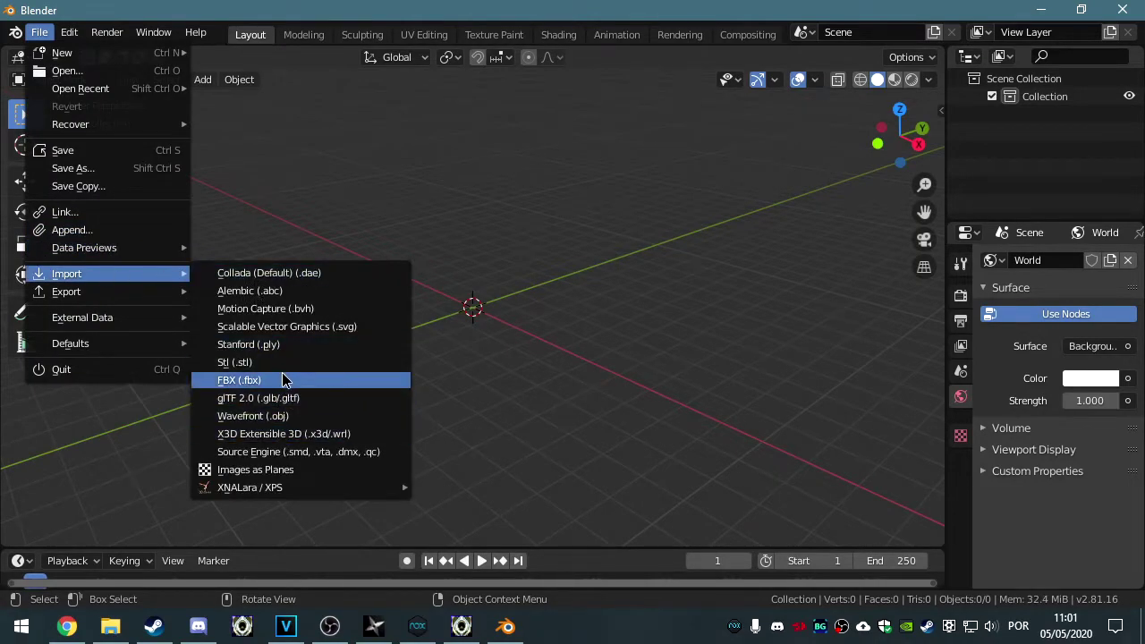
{"action": "left_click", "coordinate": [268, 381]}
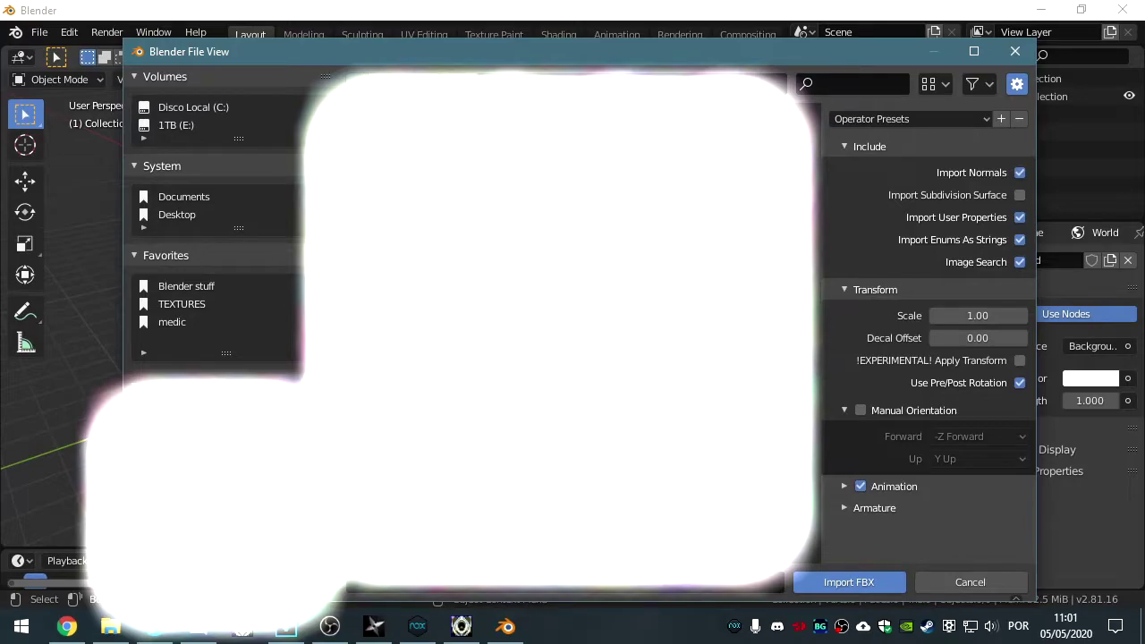
{"action": "double_click", "coordinate": [347, 147]}
- In Edit Mode, merge vertices by distance, removing 4077 duplicates
{"action": "key", "text": "Tab"}
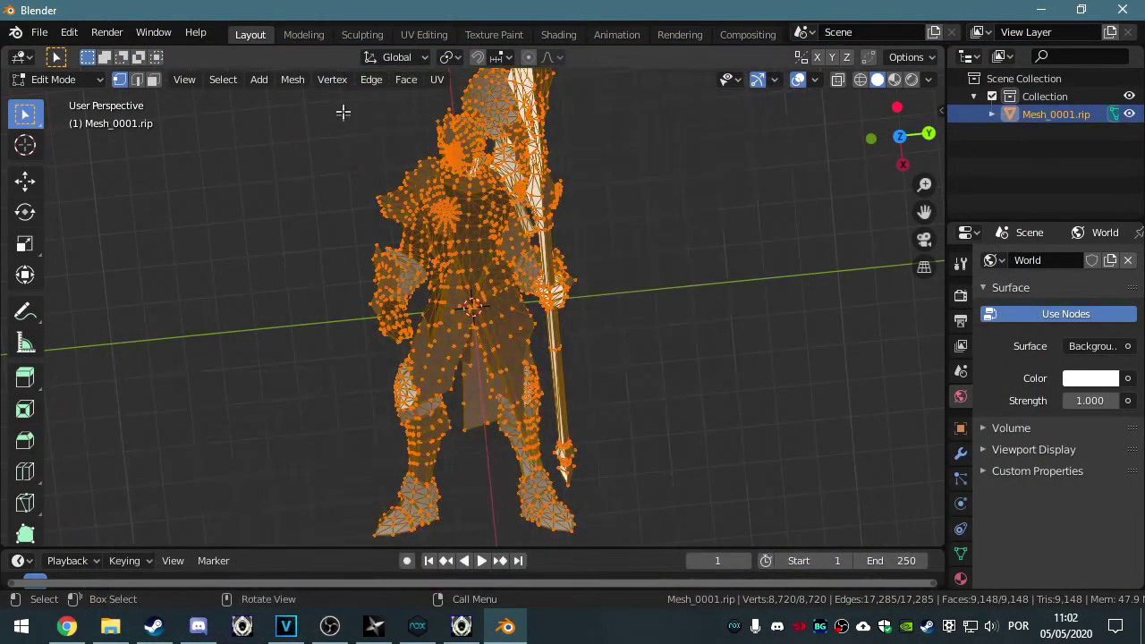
{"action": "left_click", "coordinate": [332, 80]}
{"action": "mouse_move", "coordinate": [370, 358]}
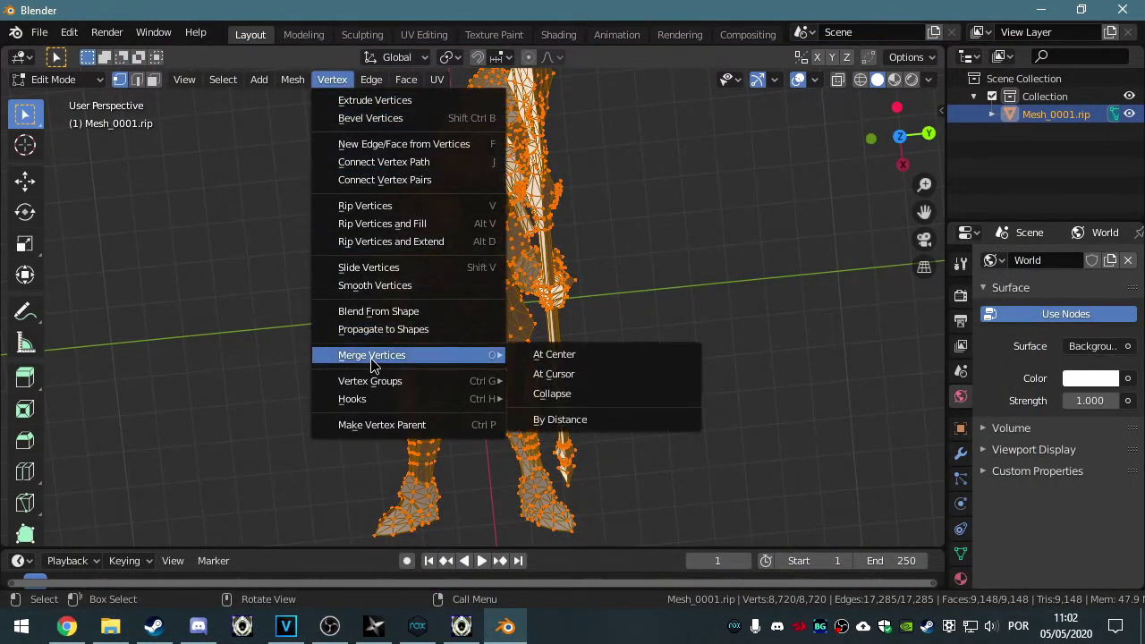
{"action": "left_click", "coordinate": [591, 420]}
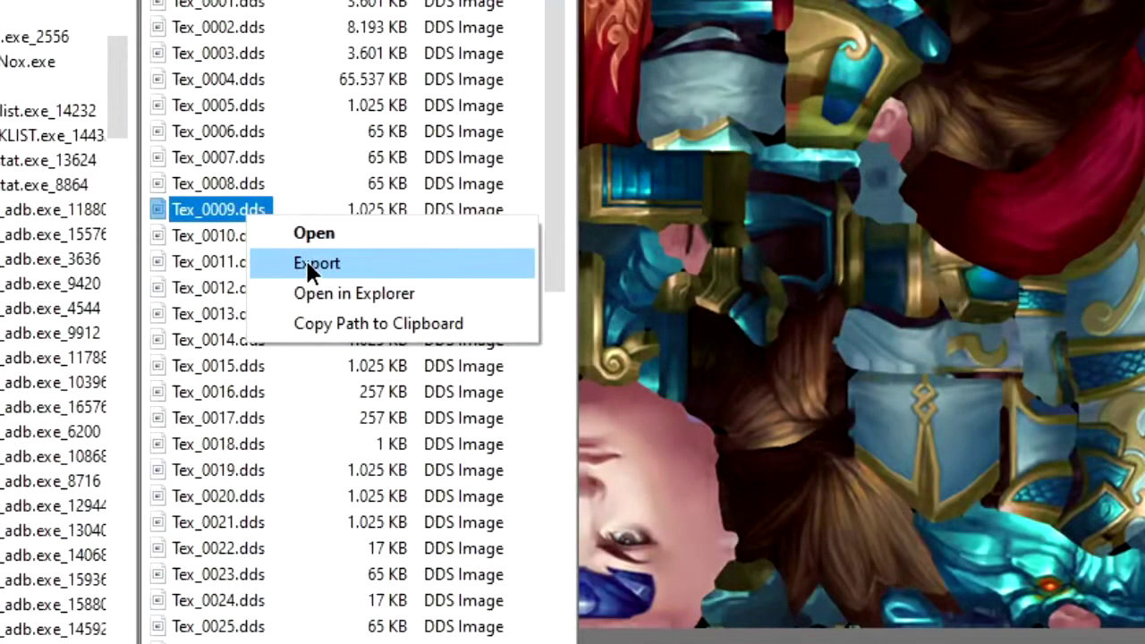
- Set the export output type for Tex_0009.dds to .png - PNG Image
{"action": "left_click", "coordinate": [331, 262]}
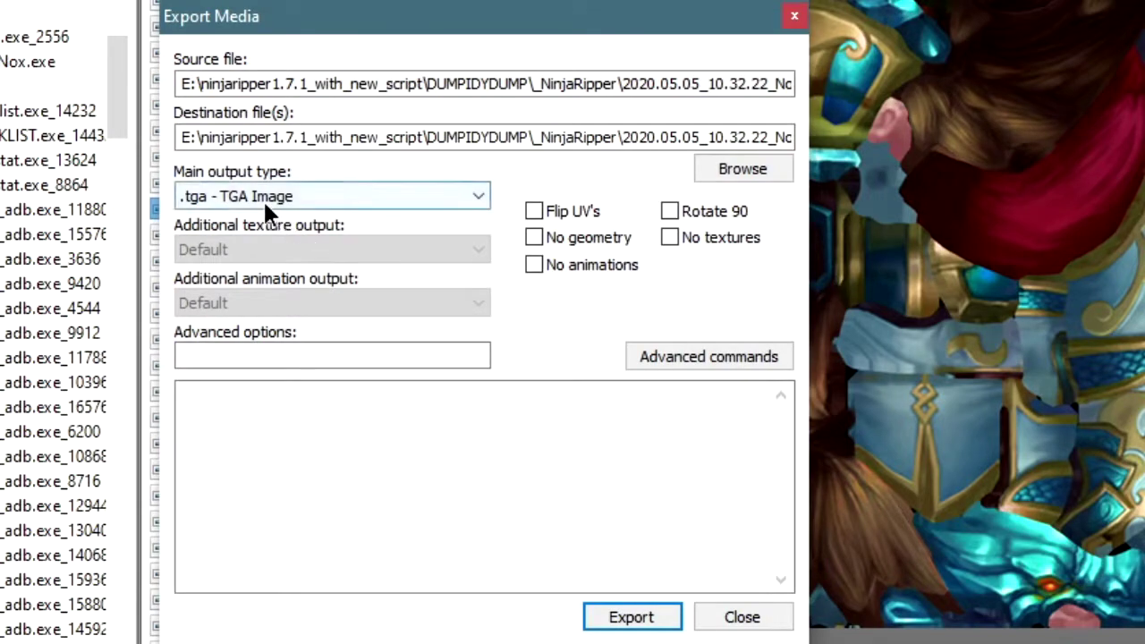
{"action": "left_click", "coordinate": [263, 198]}
{"action": "left_click", "coordinate": [268, 575]}
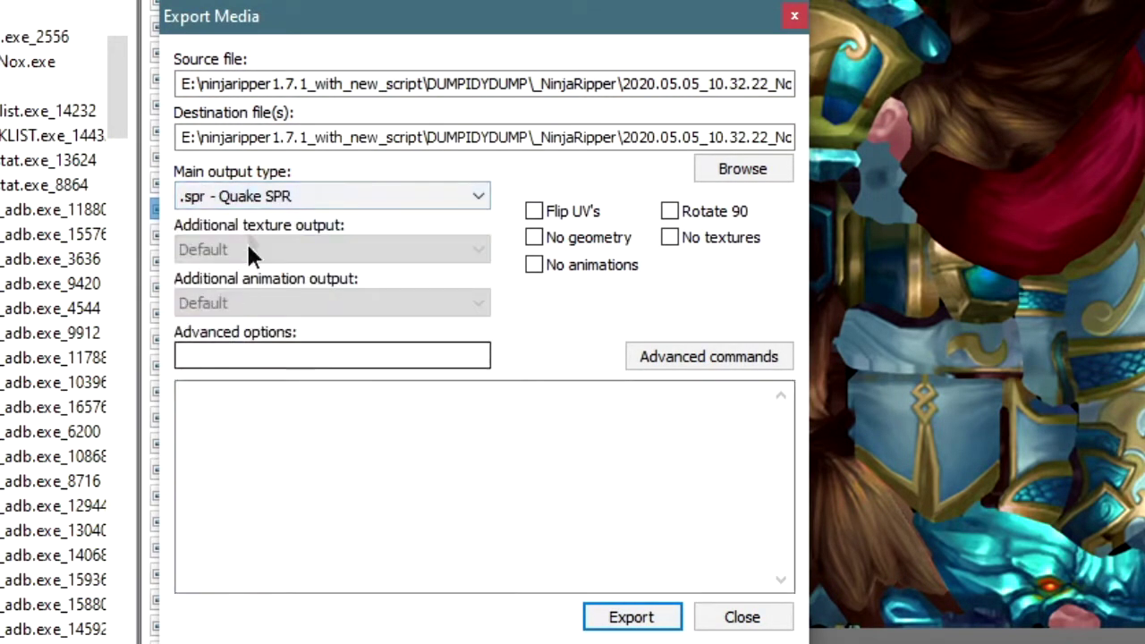
{"action": "left_click", "coordinate": [278, 198]}
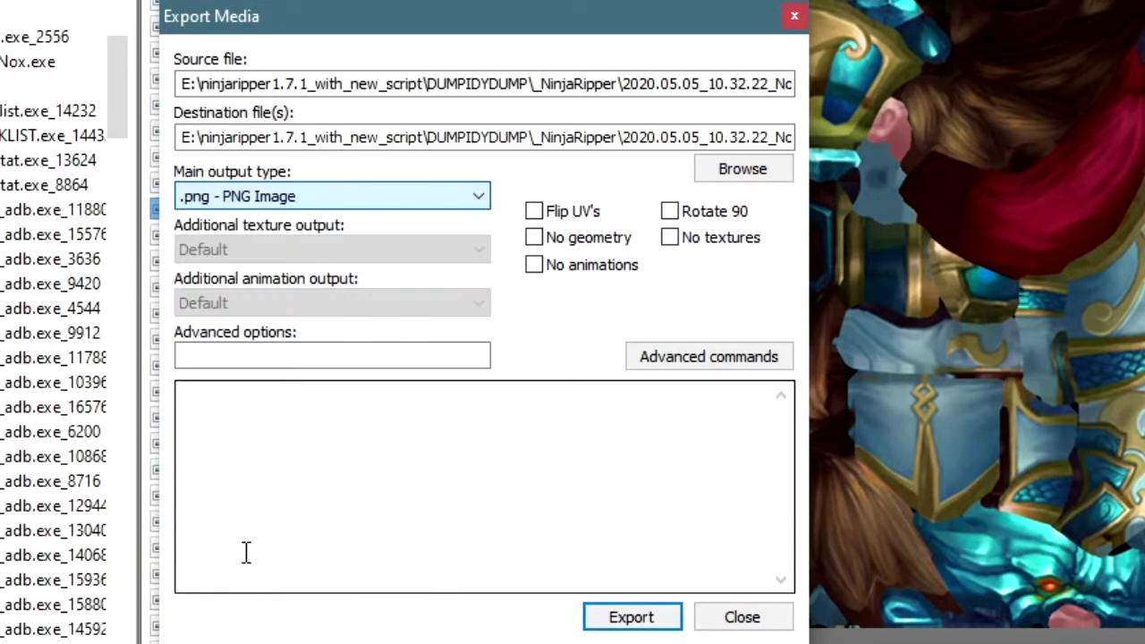
- Name the output ziloong2, export it, and highlight the written file path in the log
{"action": "left_click", "coordinate": [721, 166]}
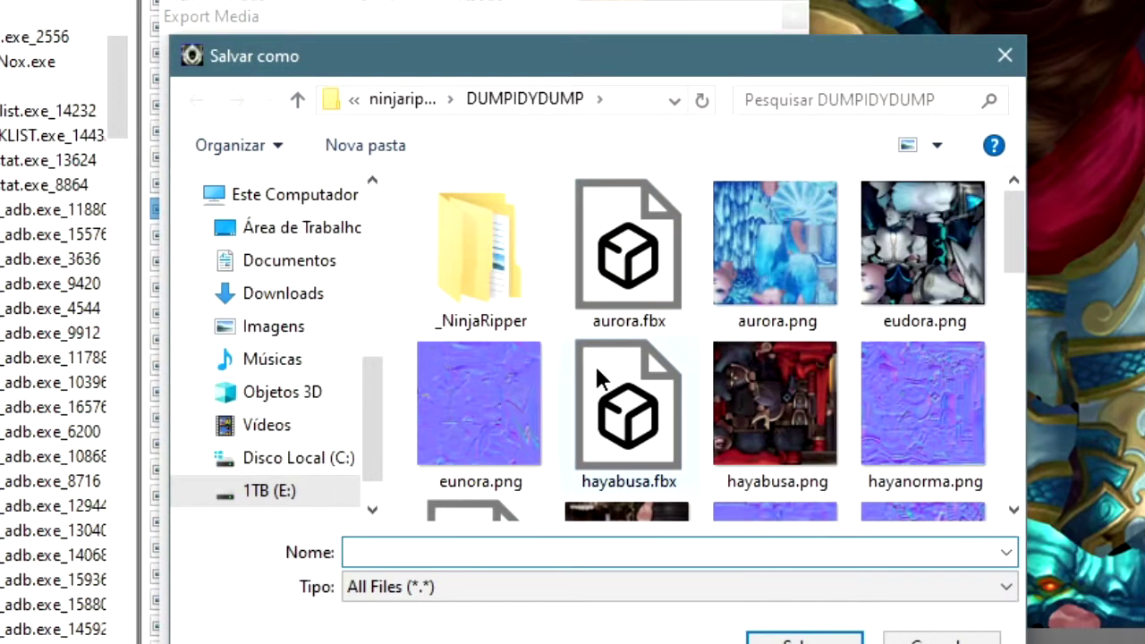
{"action": "type", "text": "ziloong2"}
{"action": "key", "text": "Return"}
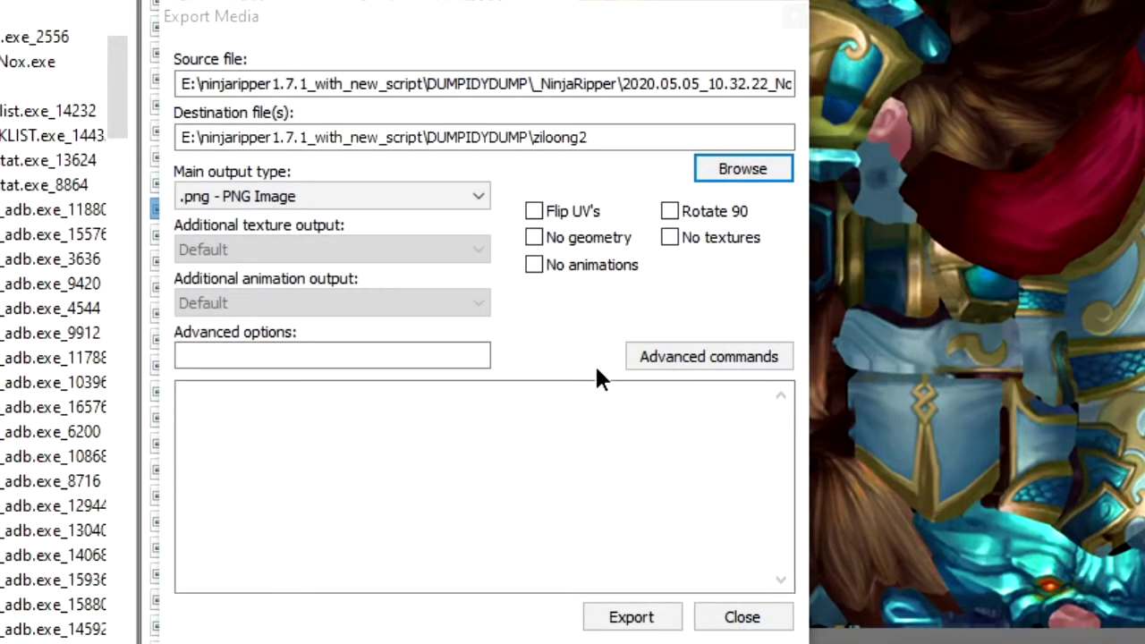
{"action": "left_click", "coordinate": [631, 617]}
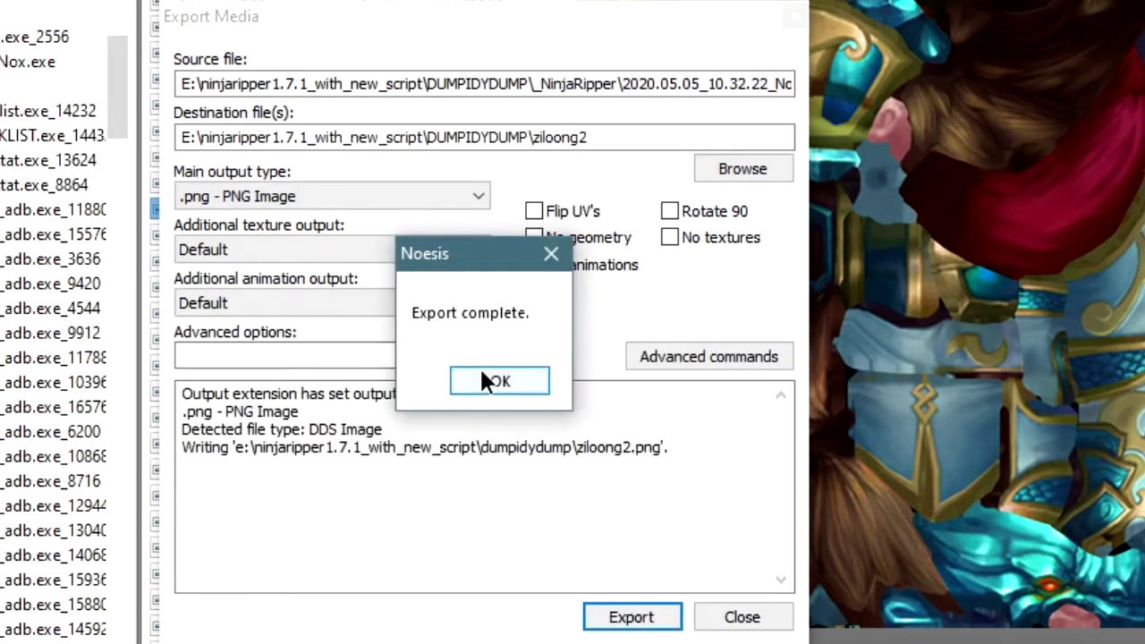
{"action": "left_click", "coordinate": [500, 384]}
{"action": "left_click_drag", "start_coordinate": [187, 449], "coordinate": [544, 447]}
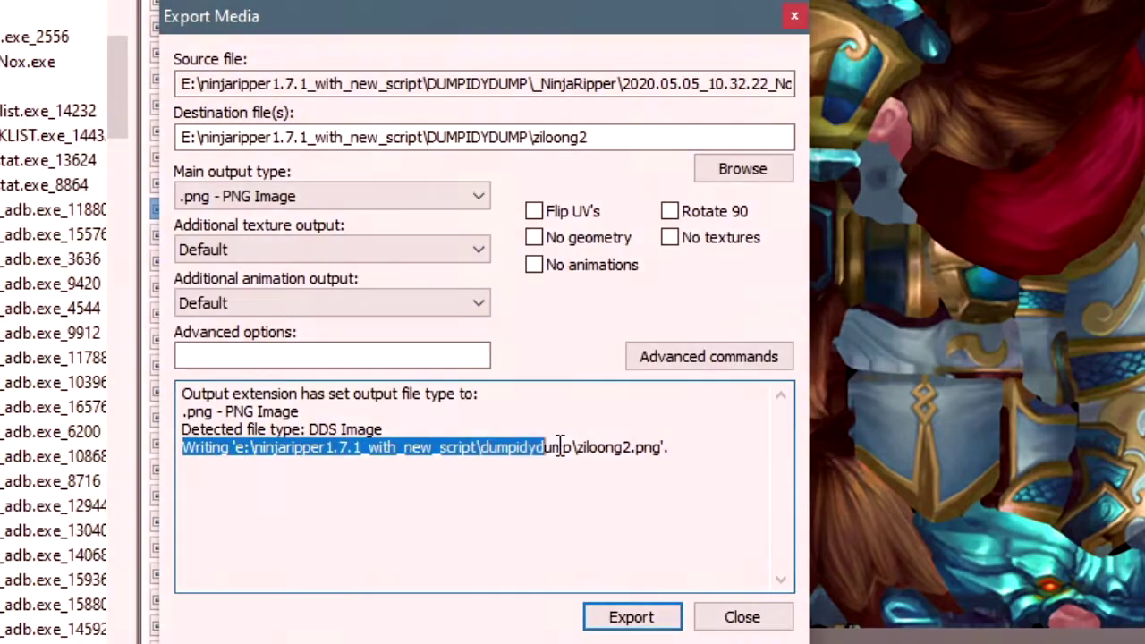